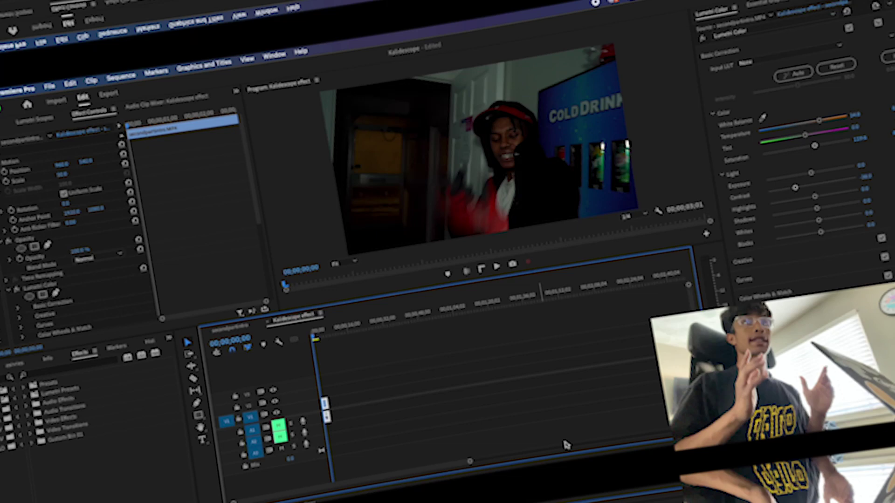
Zoom the timeline in on the short close-up clip and scrub through it to preview
key("equal")
key("equal")
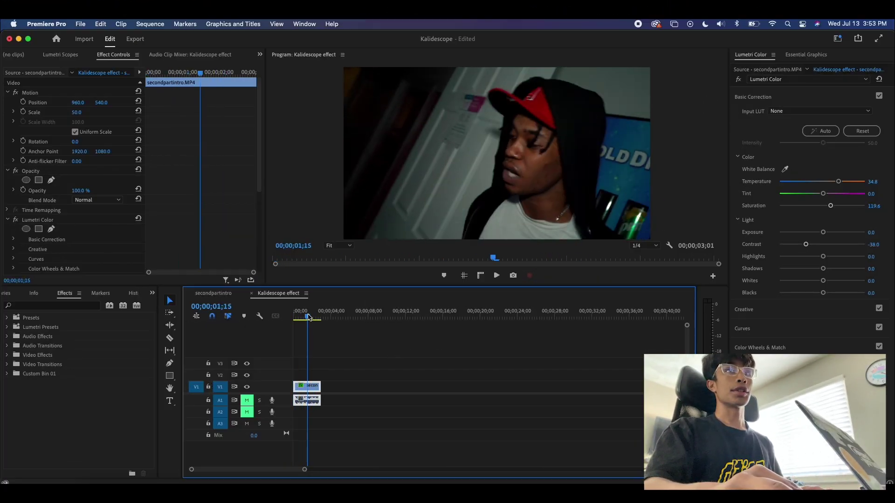
left_click_drag(294, 318, 300, 318)
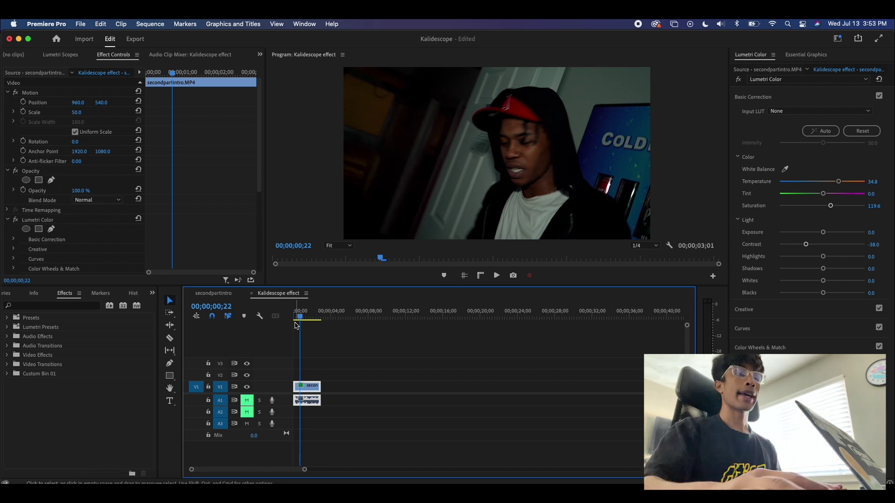
left_click_drag(298, 317, 314, 317)
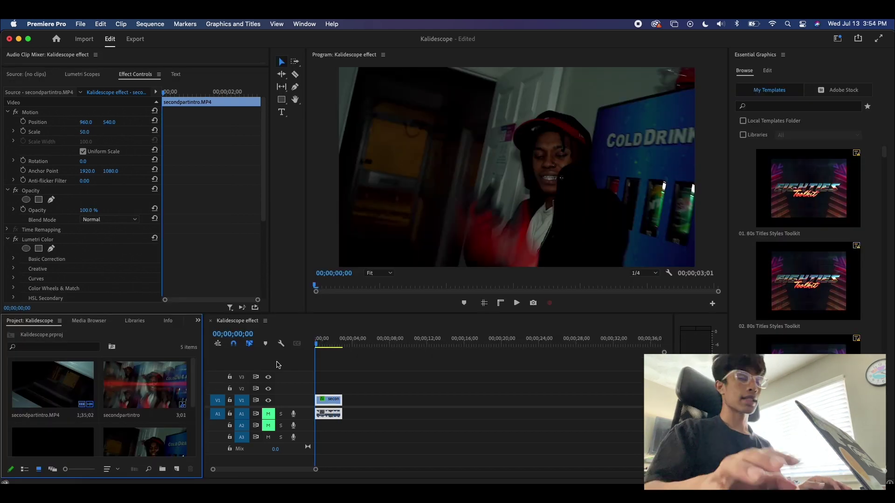
Create a new 1920×1080 adjustment layer from the Project panel
scroll(172, 455, "down", 3)
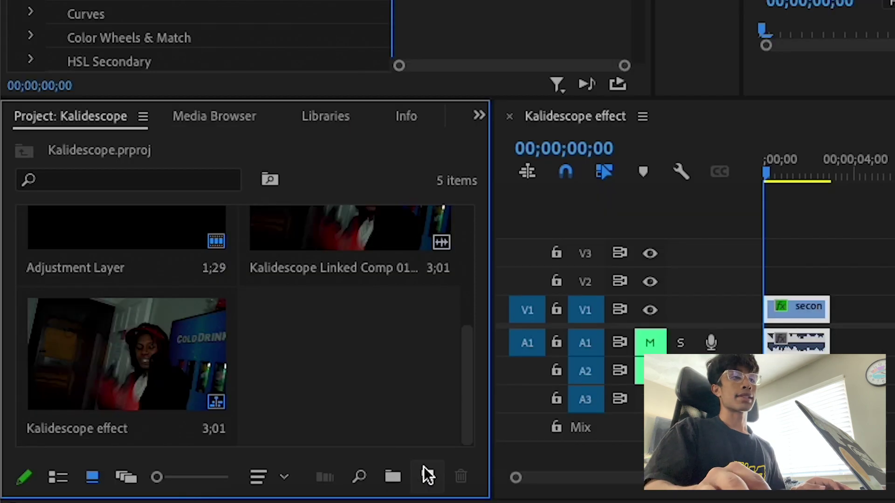
left_click(426, 473)
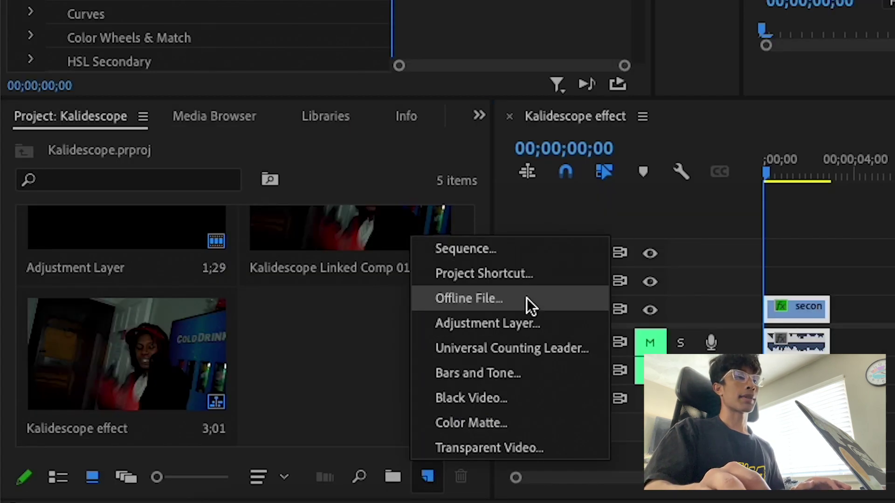
left_click(514, 332)
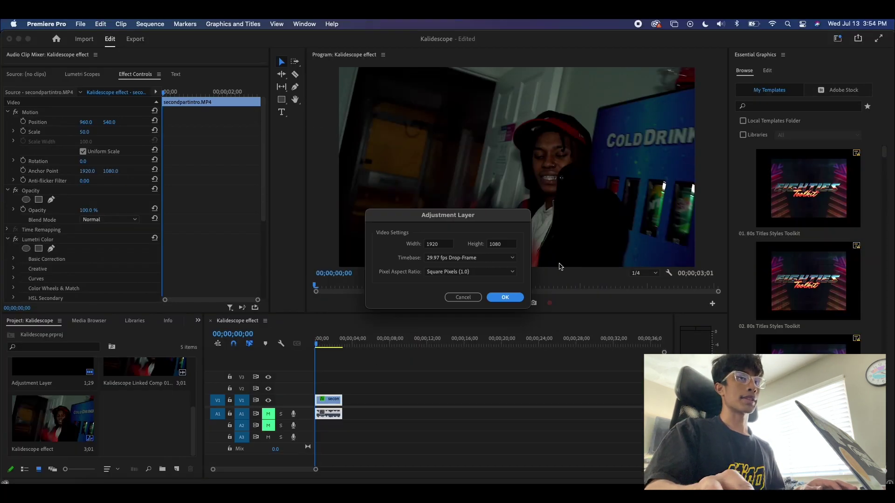
left_click(497, 301)
Place the adjustment layer on V2 above the clip, trimmed to the clip's length
left_click_drag(143, 395, 342, 388)
left_click(329, 392)
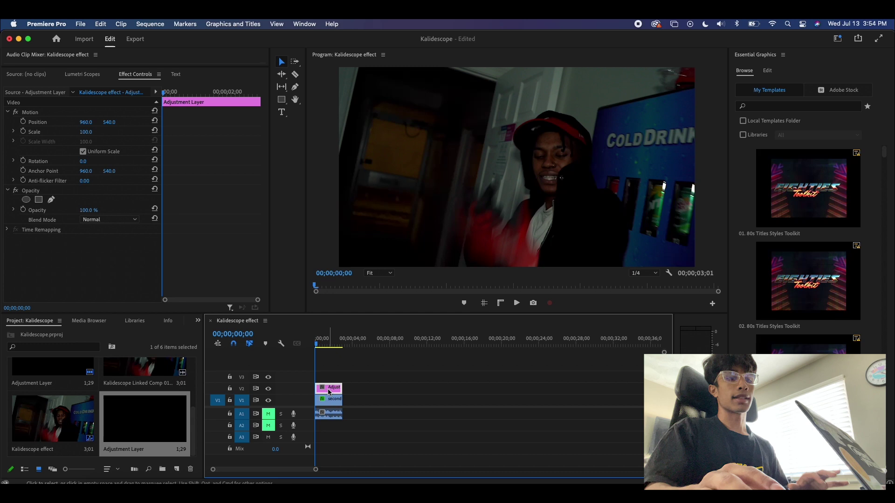
key("=")
key("=")
key("=")
left_click(386, 344)
key("Home")
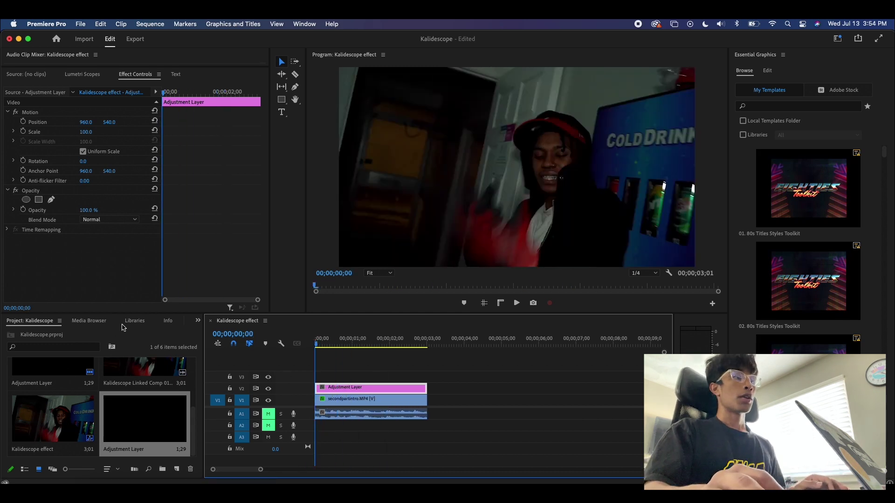
key("shift+F10")
Search the effects for 'repli' and apply Replicate to the adjustment layer
left_click(90, 321)
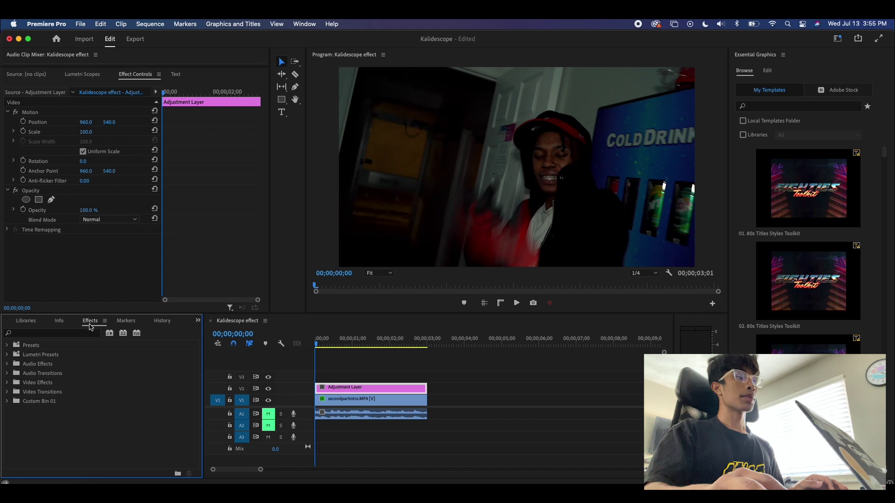
left_click(59, 334)
type("rep")
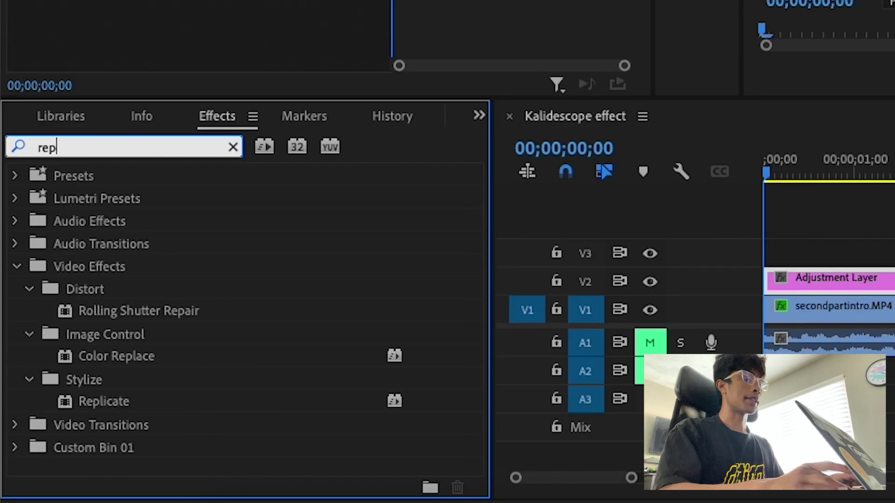
type("li")
left_click_drag(160, 314, 810, 278)
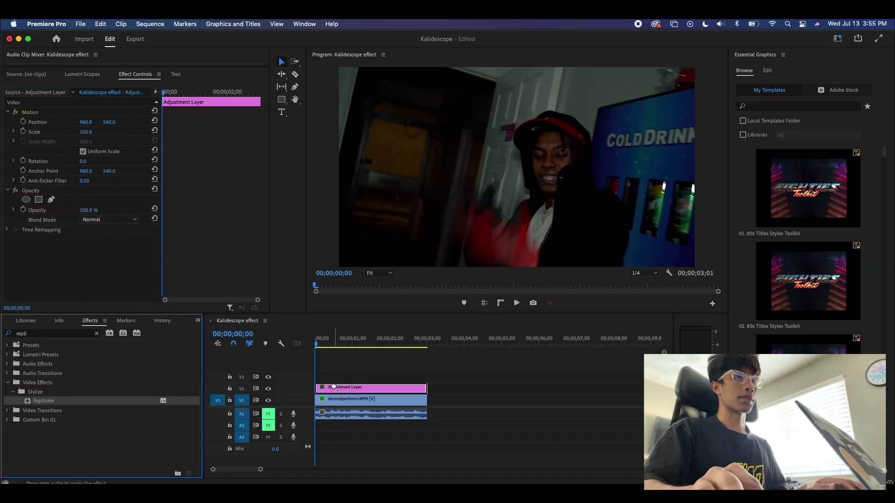
left_click_drag(334, 388, 336, 388)
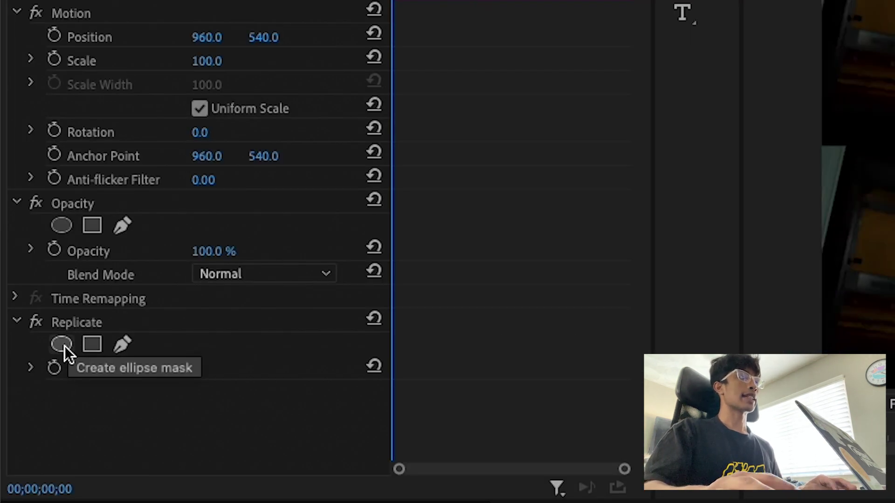
Add an ellipse mask to Replicate and stretch it wider and taller around the subject
left_click(65, 345)
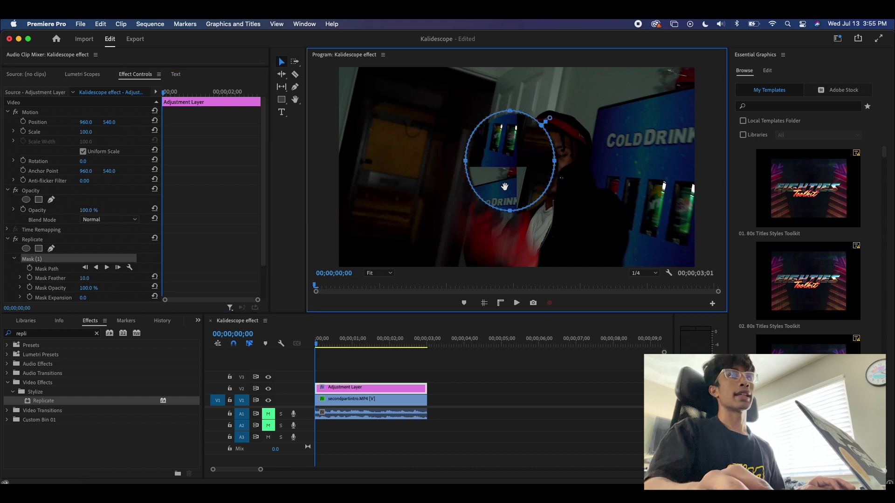
left_click_drag(504, 187, 564, 183)
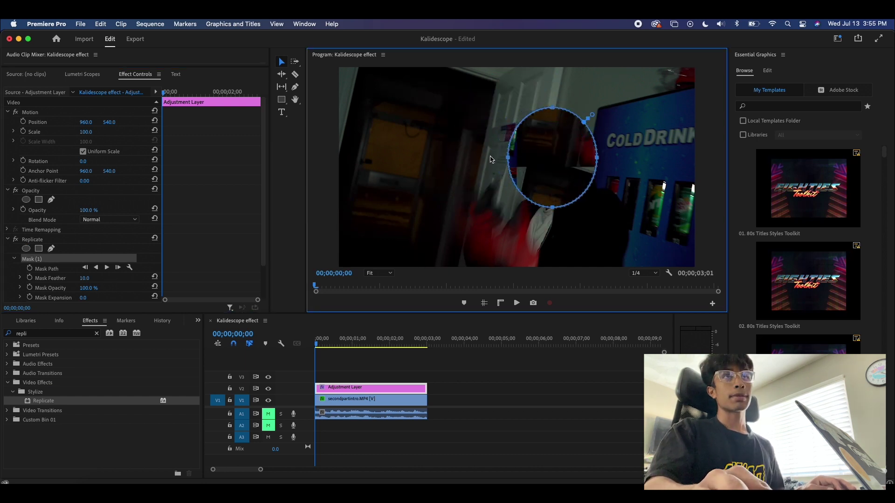
left_click_drag(508, 160, 430, 158)
left_click_drag(599, 159, 639, 157)
left_click_drag(537, 109, 535, 97)
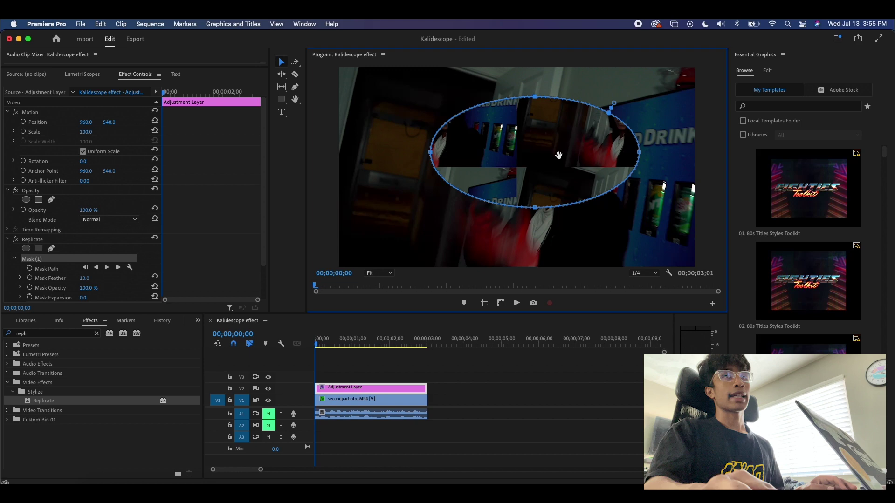
left_click_drag(534, 211, 535, 218)
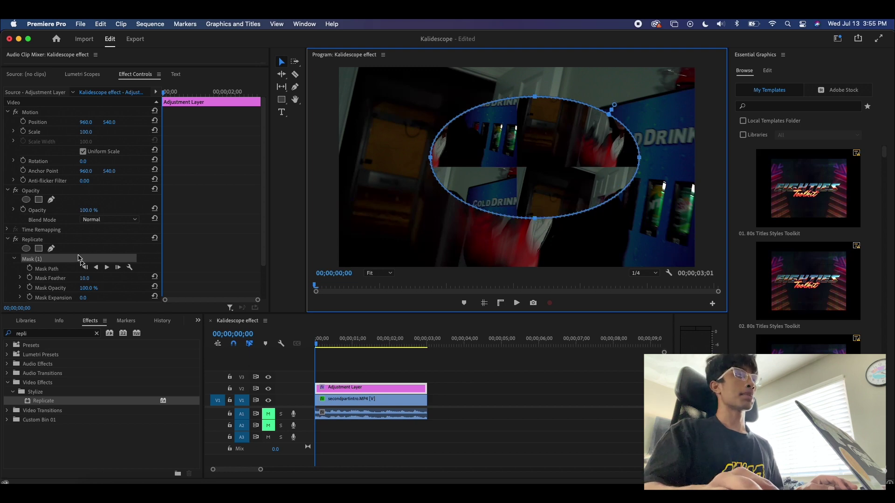
Invert the Replicate mask so the subject stays whole, then check the result
scroll(93, 265, "down", 3)
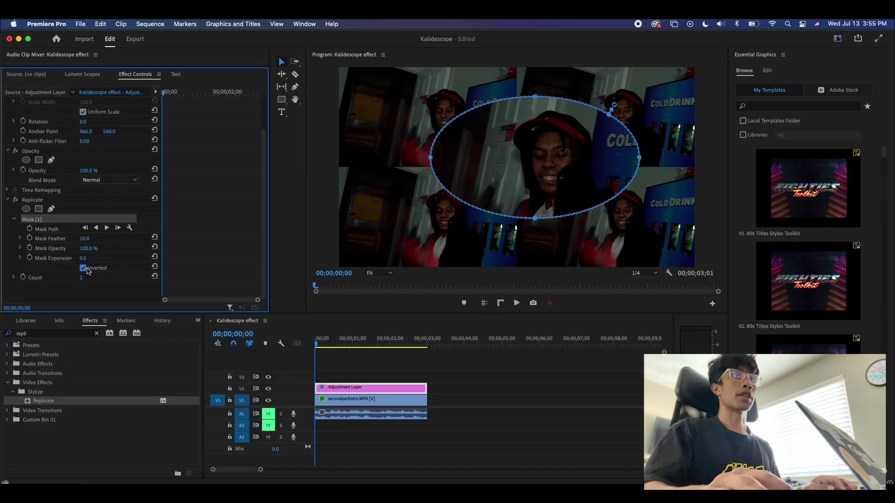
left_click(208, 350)
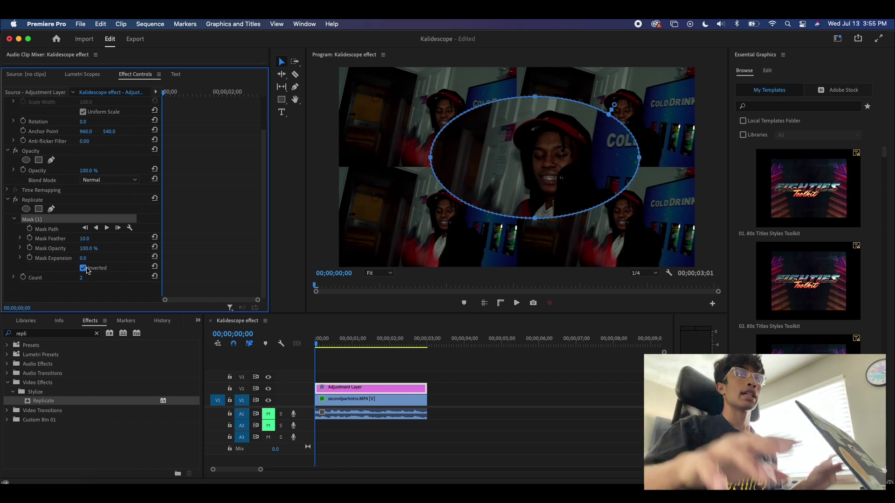
left_click(342, 363)
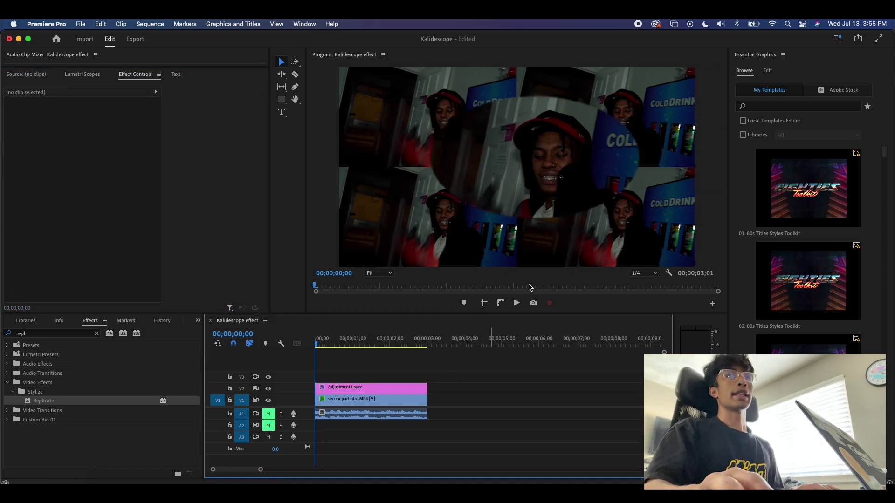
Set the Replicate mask feather to 221 and stretch the ellipse taller, then preview
left_click(377, 386)
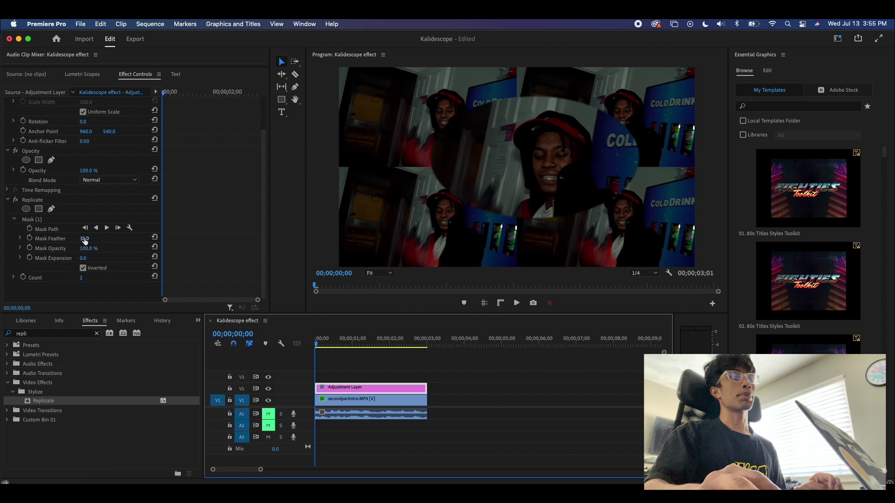
left_click_drag(84, 239, 177, 238)
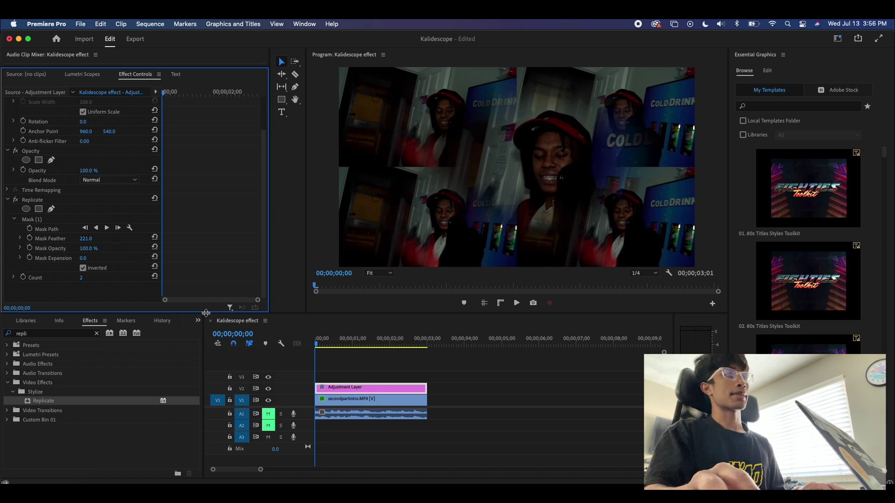
left_click(55, 221)
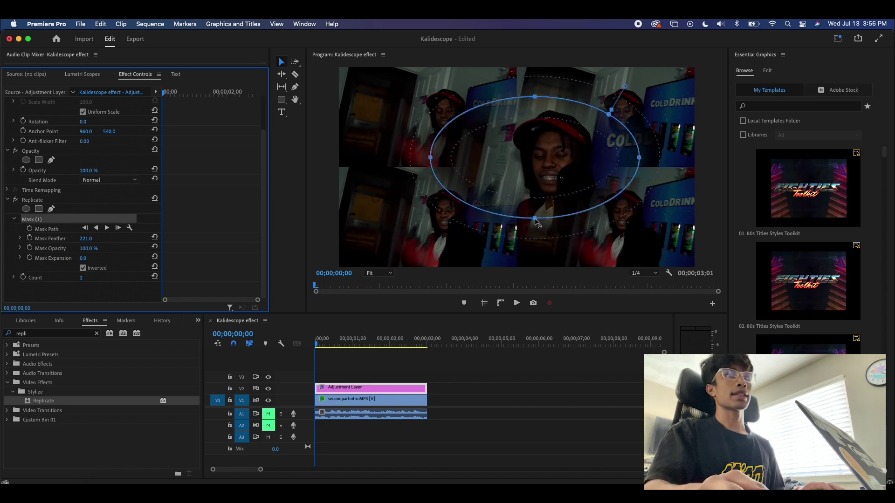
mouse_move(536, 221)
left_mouse_down()
mouse_move(535, 240)
mouse_move(535, 230)
left_mouse_up()
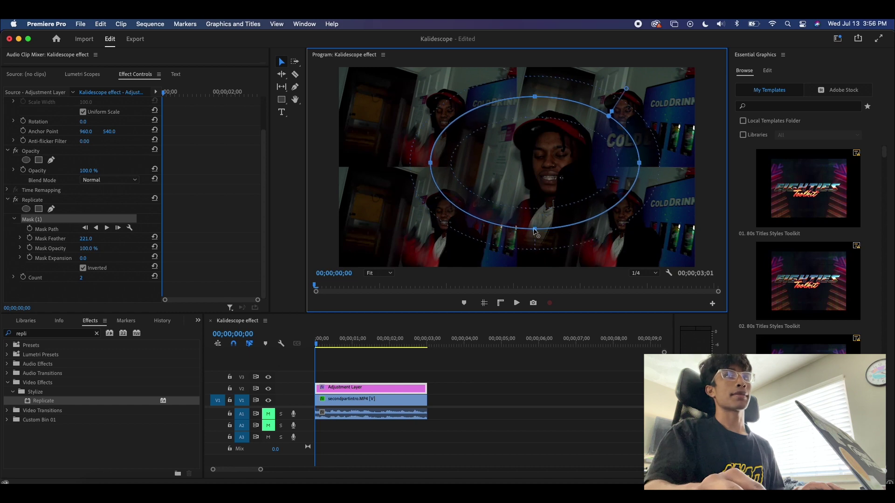
left_click(418, 364)
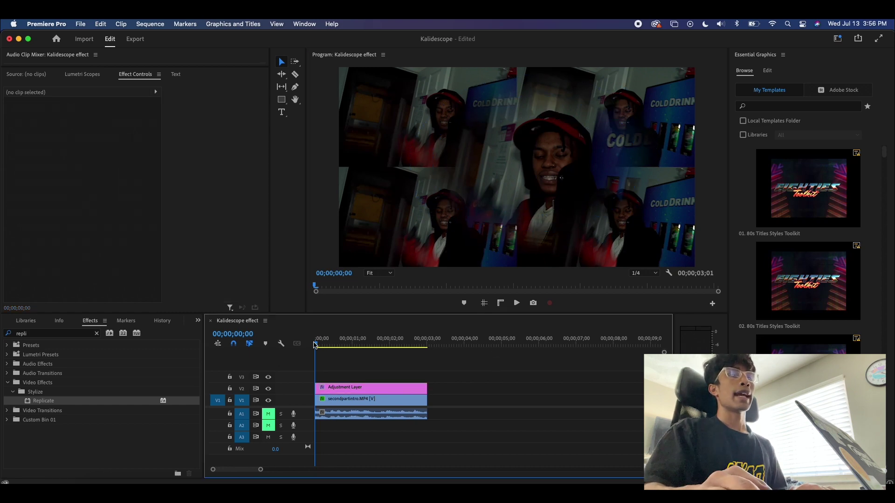
left_click_drag(326, 342, 368, 338)
Try repositioning the mask ellipse, undo the move, and preview an earlier frame
left_click(377, 392)
scroll(57, 254, "down", 2)
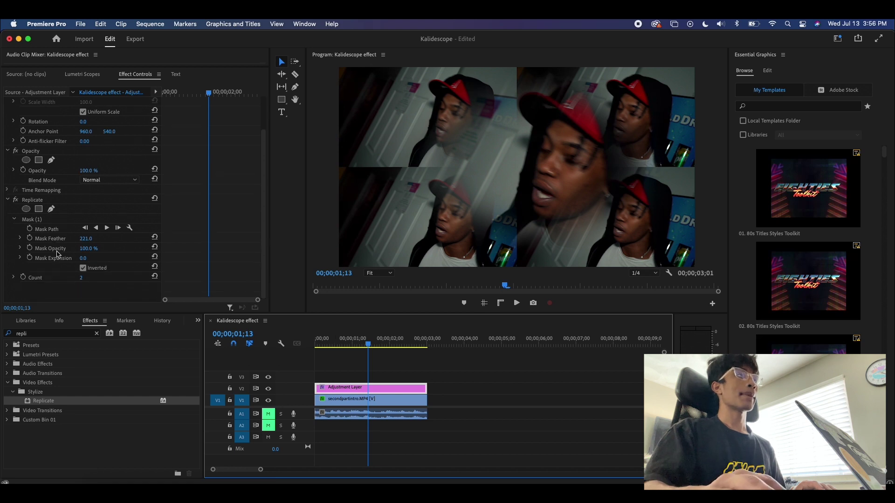
left_click(55, 220)
left_click_drag(516, 183, 536, 195)
key("super+z")
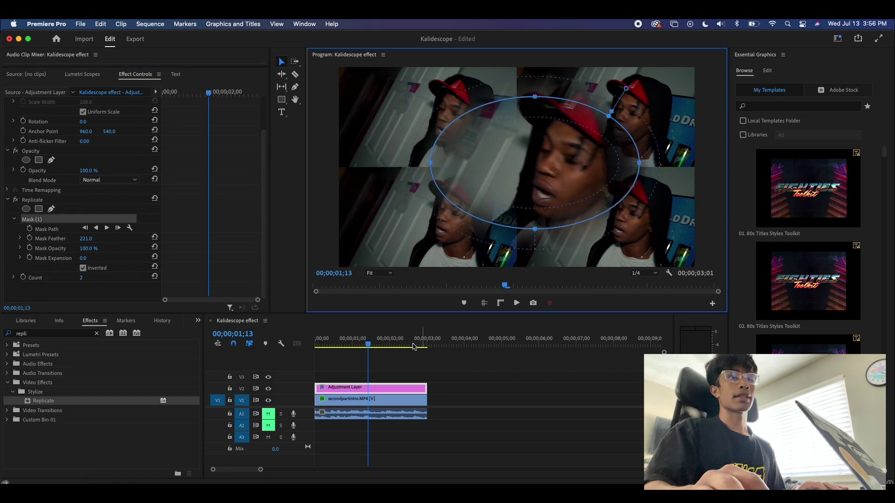
left_click_drag(367, 344, 326, 344)
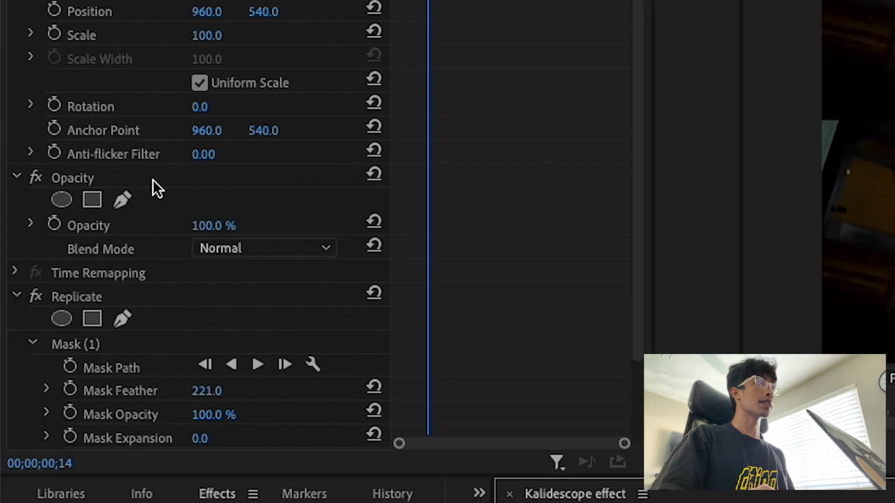
Start a freeform Pen mask on the adjustment layer's Opacity and set the preview to 25%
left_click(64, 193)
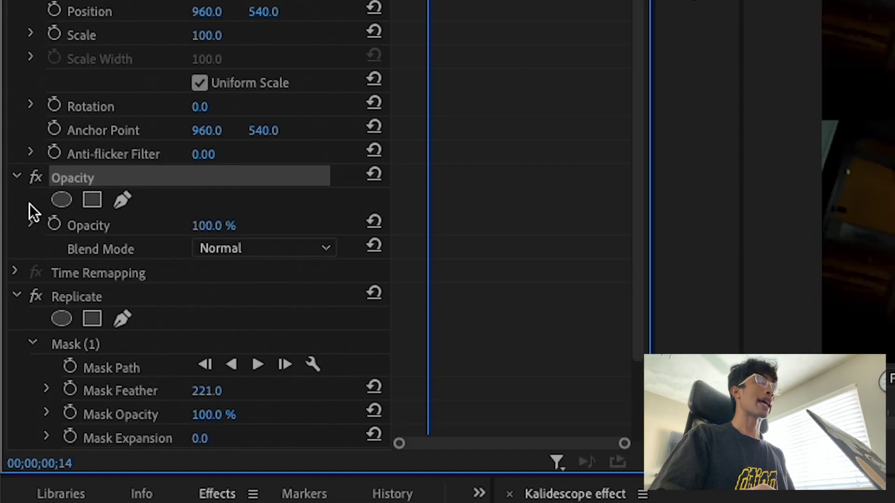
left_click(120, 201)
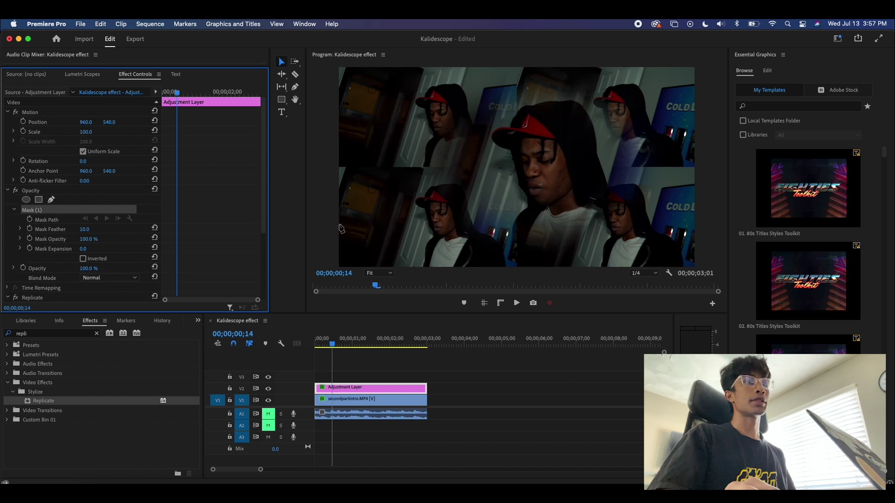
left_click(381, 273)
left_click(380, 293)
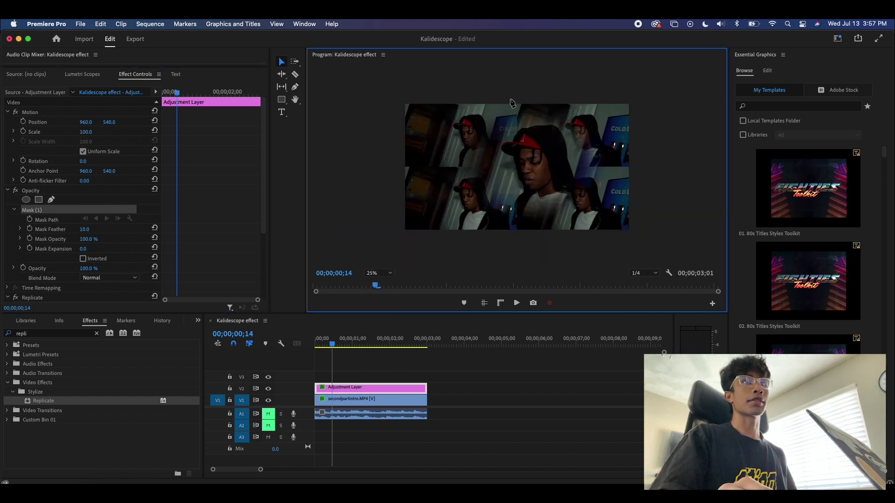
Draw a closed cross-shaped mask around the subject and invert it
left_click(509, 161)
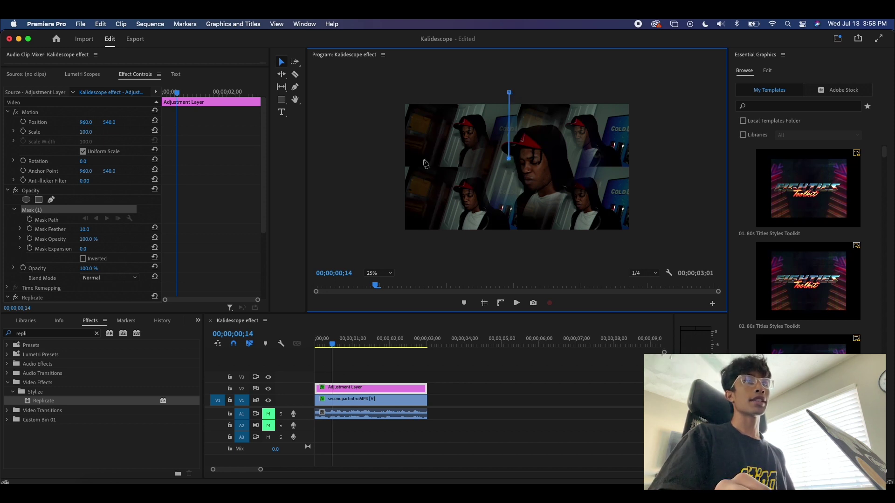
left_click(399, 159)
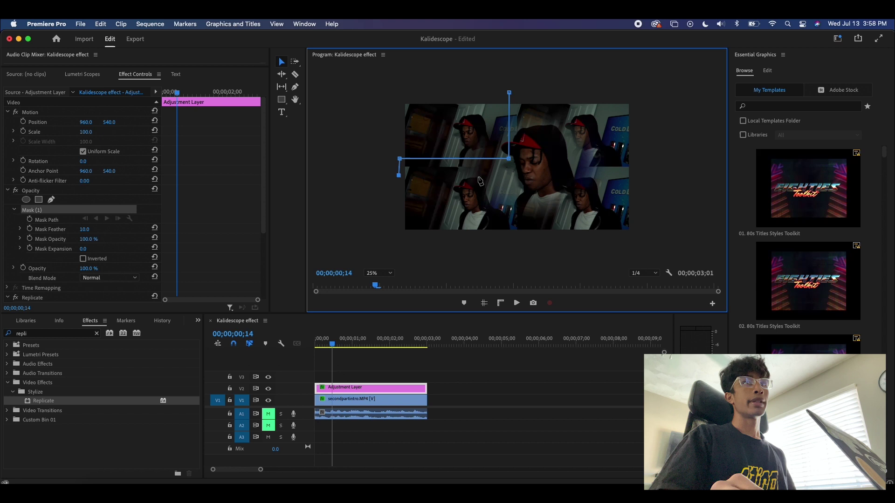
left_click(506, 176)
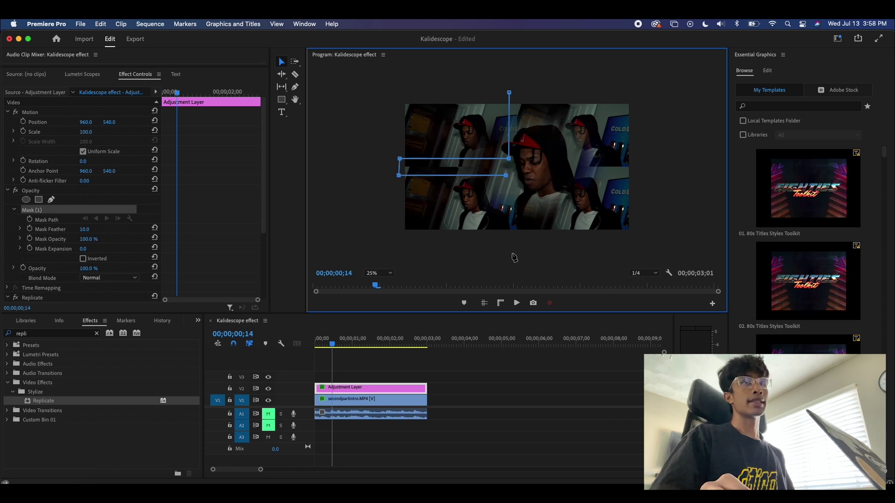
left_click(512, 241)
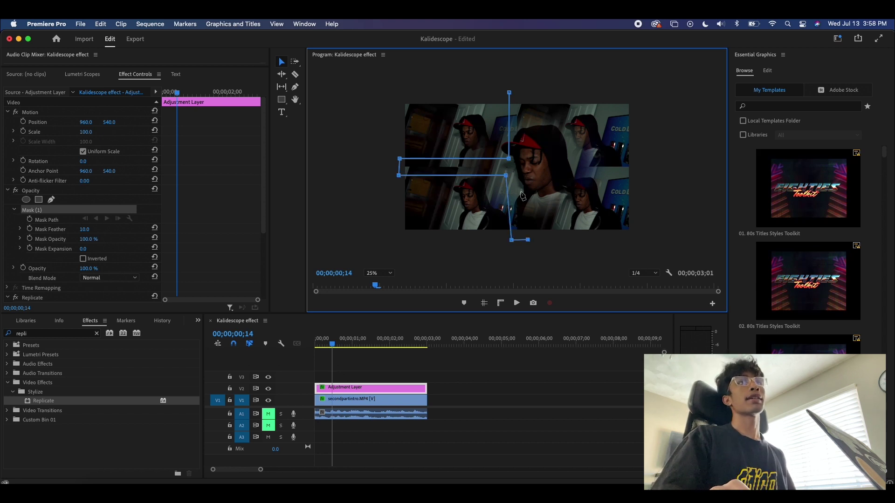
left_click(524, 178)
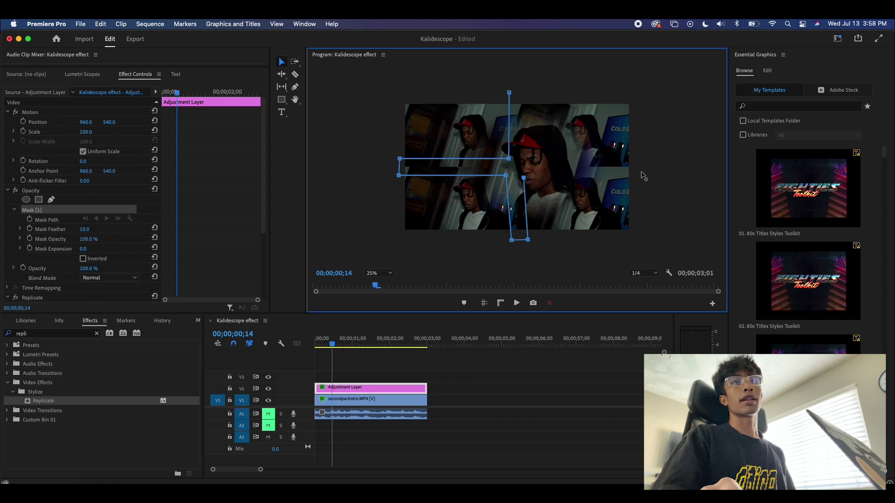
left_click(640, 173)
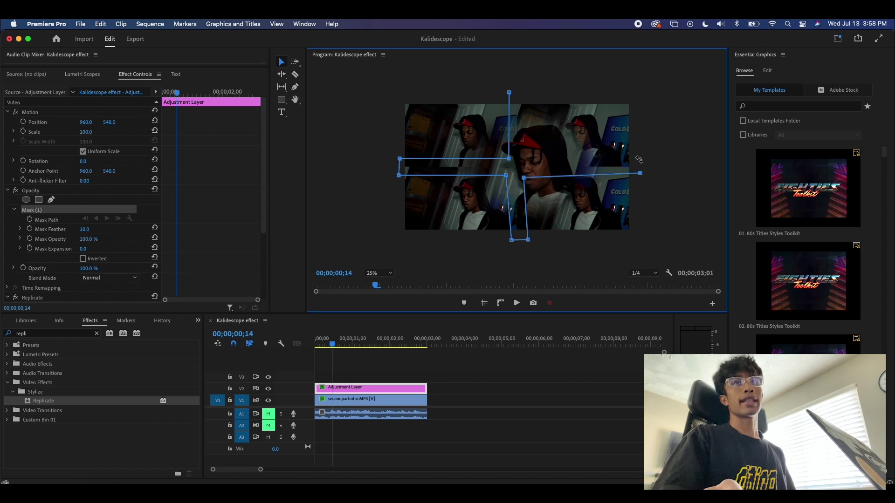
left_click(530, 155)
left_click(524, 92)
left_click(510, 93)
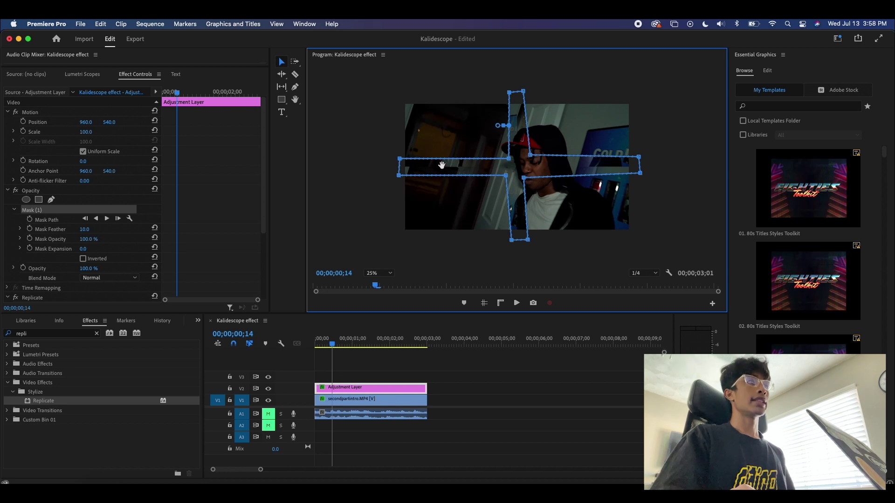
left_click(83, 258)
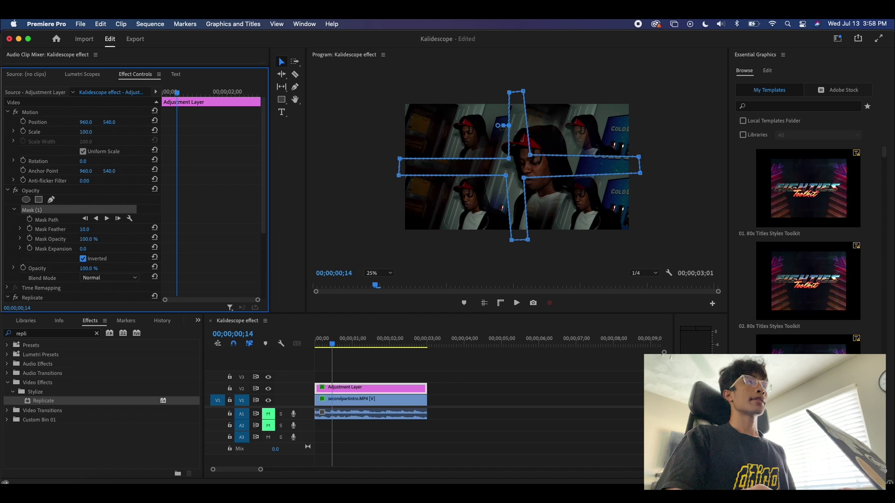
Feather the cross mask to 129, fit the Program monitor, and preview without outlines
mouse_move(84, 228)
left_mouse_down()
mouse_move(168, 229)
mouse_move(92, 229)
left_mouse_up()
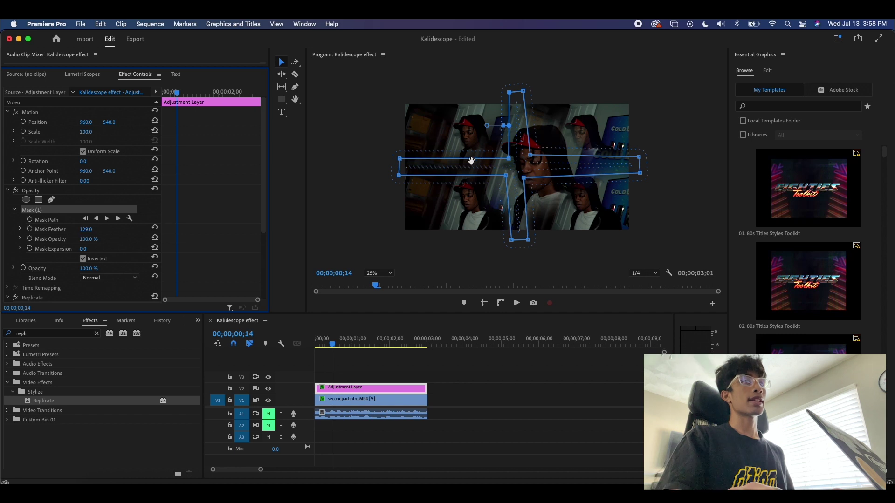
key("Left")
key("Left")
key("Left")
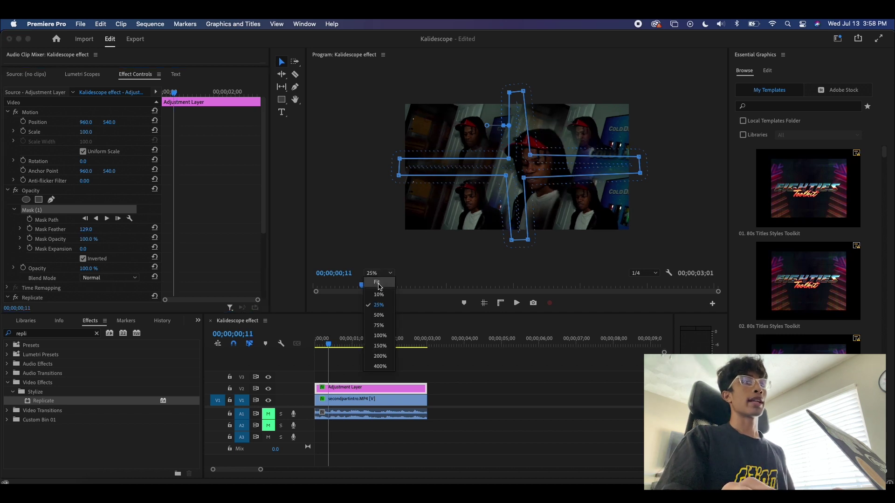
left_click(378, 286)
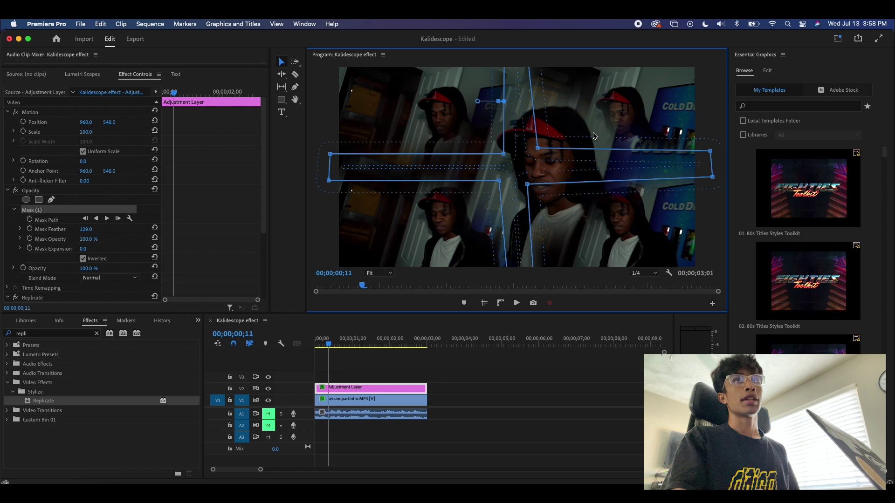
left_click(471, 401)
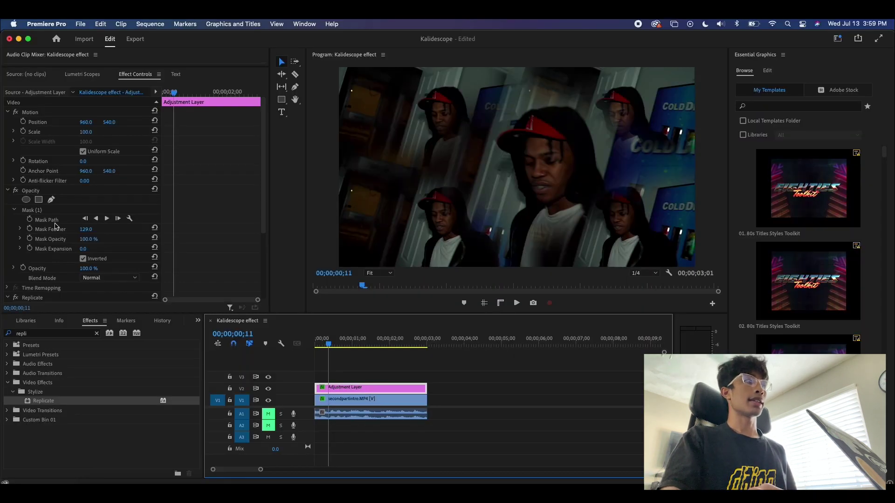
left_click(62, 211)
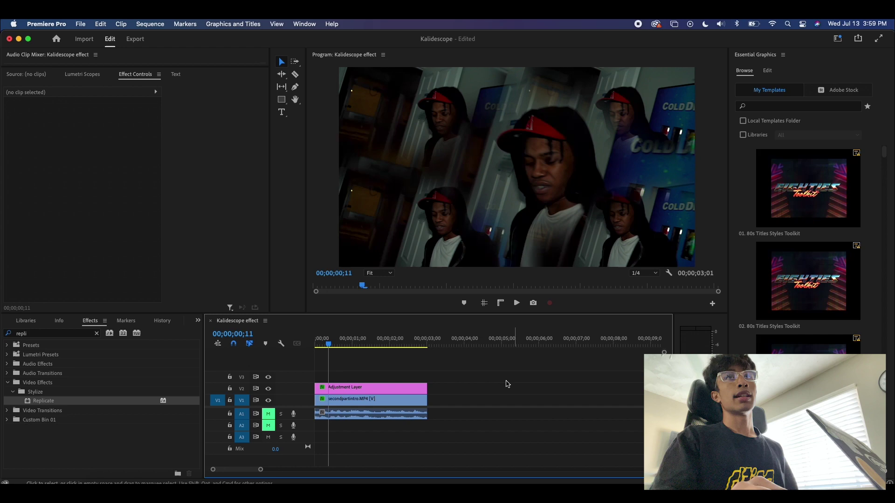
Play the sequence from the start to preview the masked tiles
left_click(316, 345)
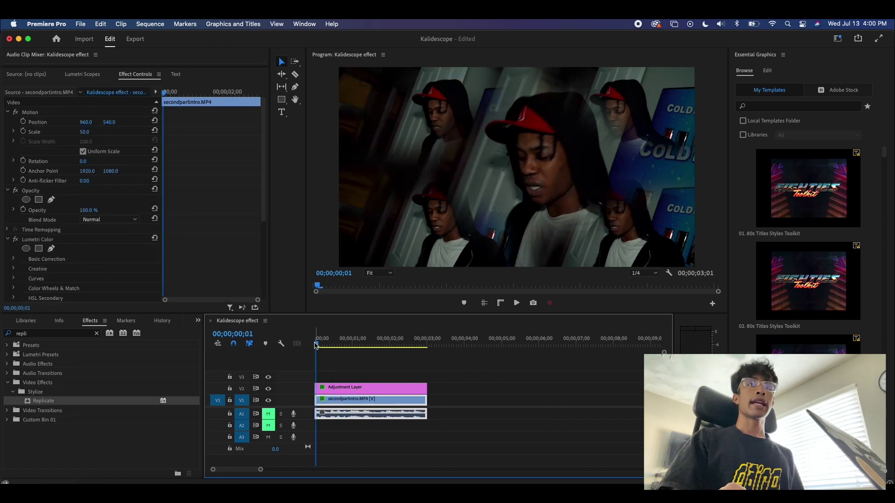
key("space")
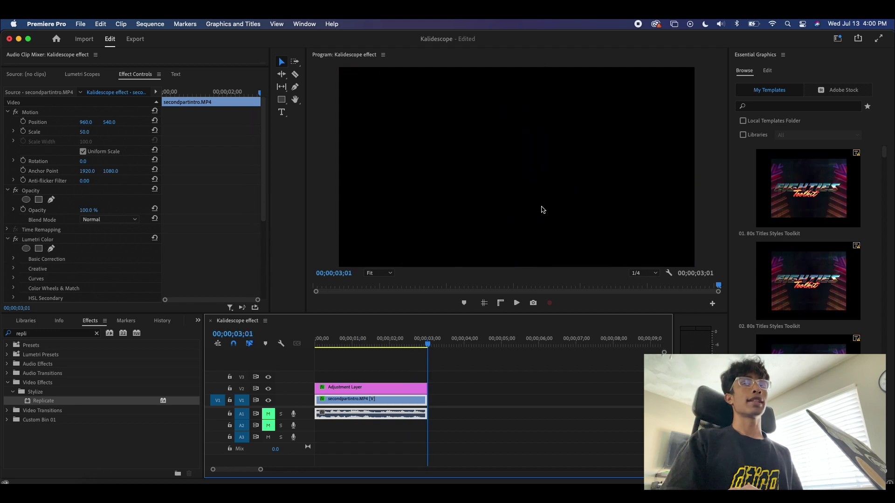
key("space")
left_click(333, 345)
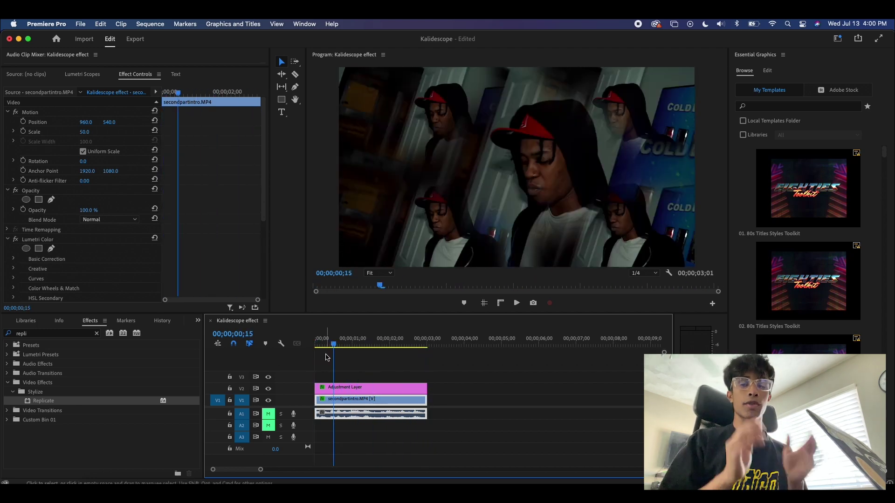
Apply Gaussian Blur to the adjustment layer with Blurriness 14
left_click(96, 333)
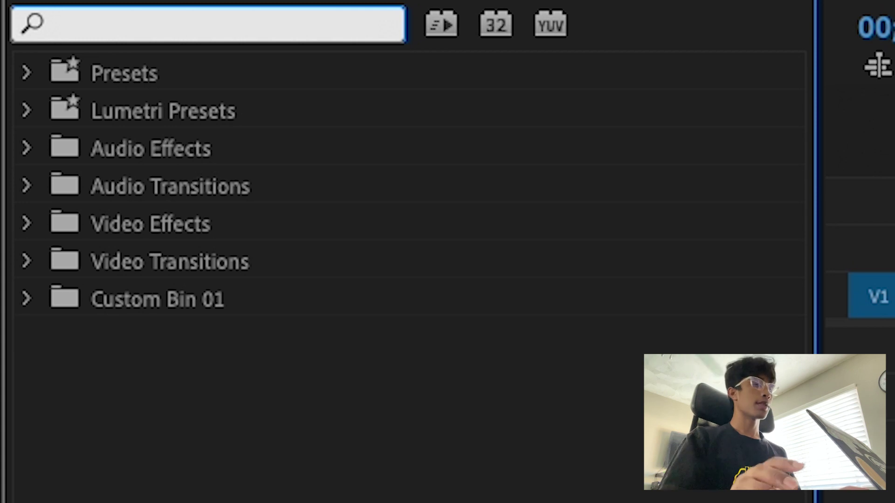
type("gaus")
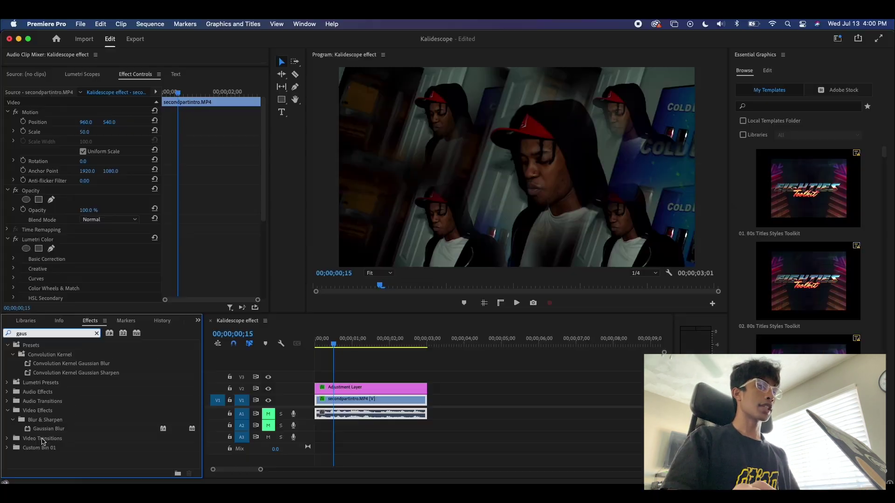
left_click(189, 426)
left_click_drag(46, 433, 376, 395)
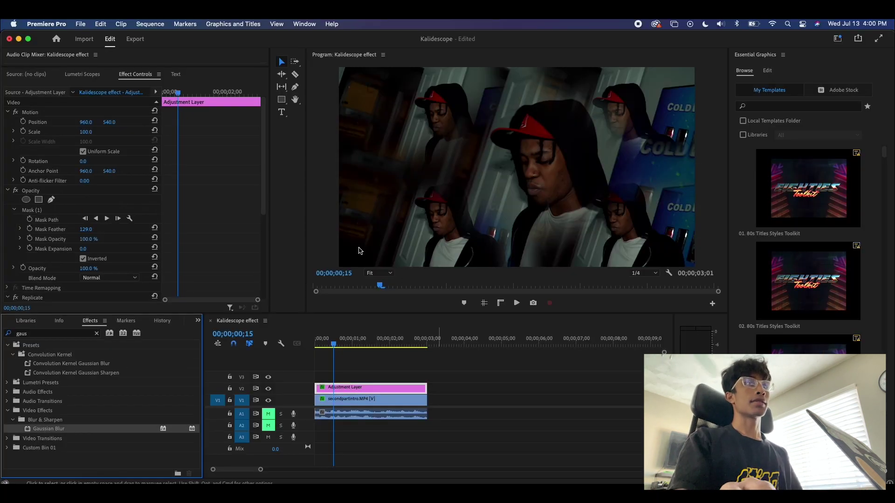
scroll(102, 204, "down", 5)
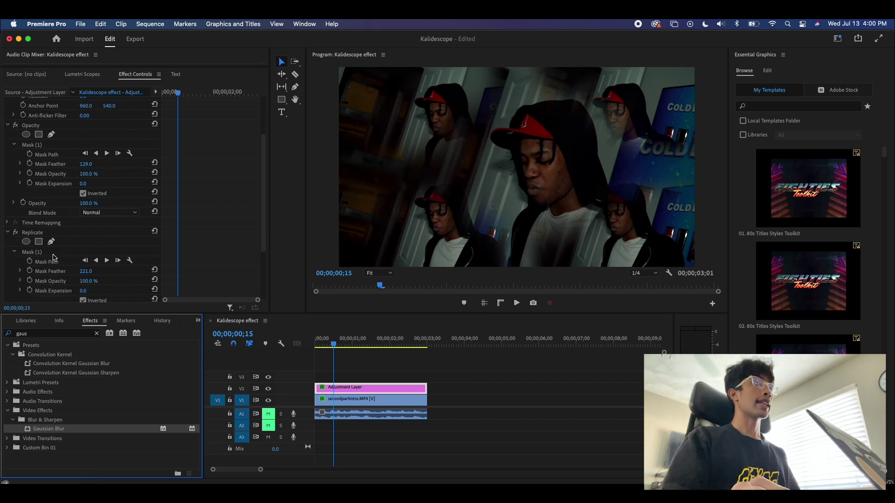
scroll(56, 255, "down", 6)
left_click_drag(83, 258, 90, 258)
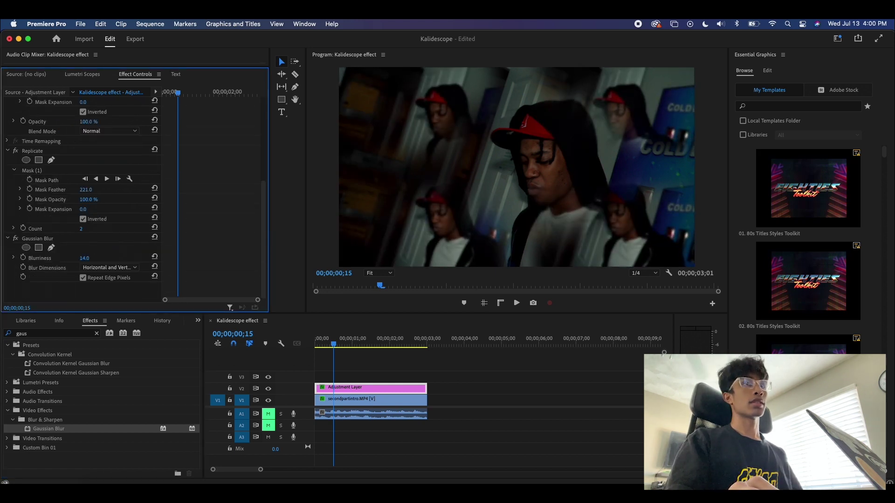
Add an ellipse mask to Gaussian Blur, rotate and enlarge it around the face, and invert it
left_click(28, 249)
left_click_drag(429, 166, 441, 181)
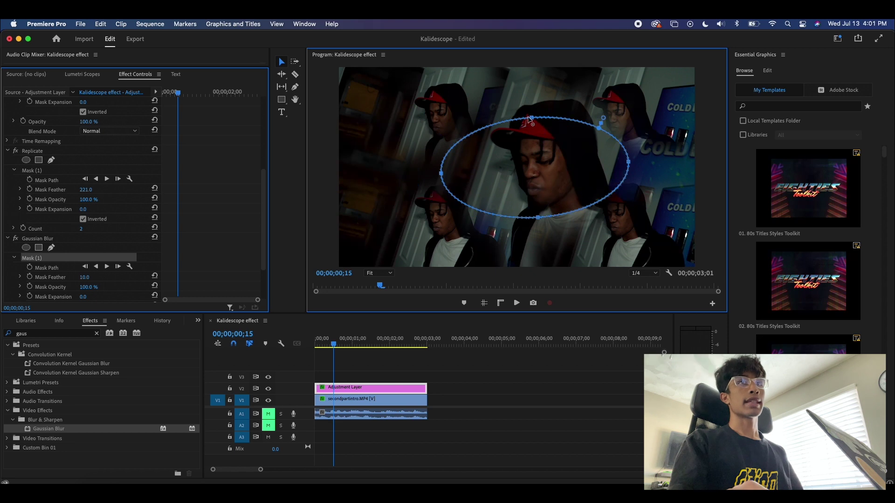
left_click_drag(528, 118, 524, 89)
scroll(90, 295, "down", 3)
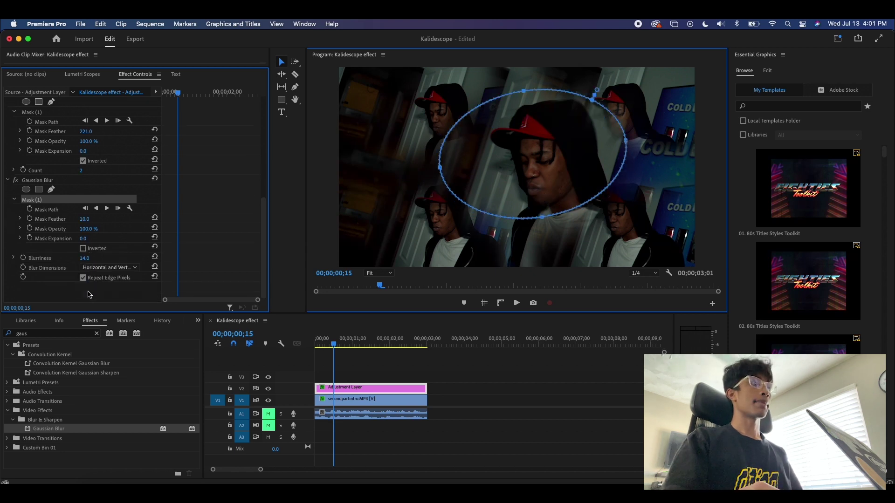
left_click(83, 248)
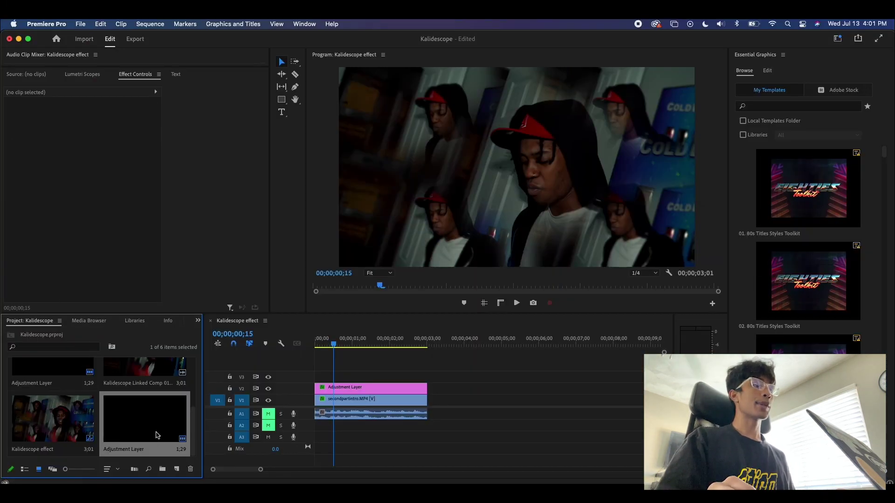
left_click_drag(156, 435, 317, 376)
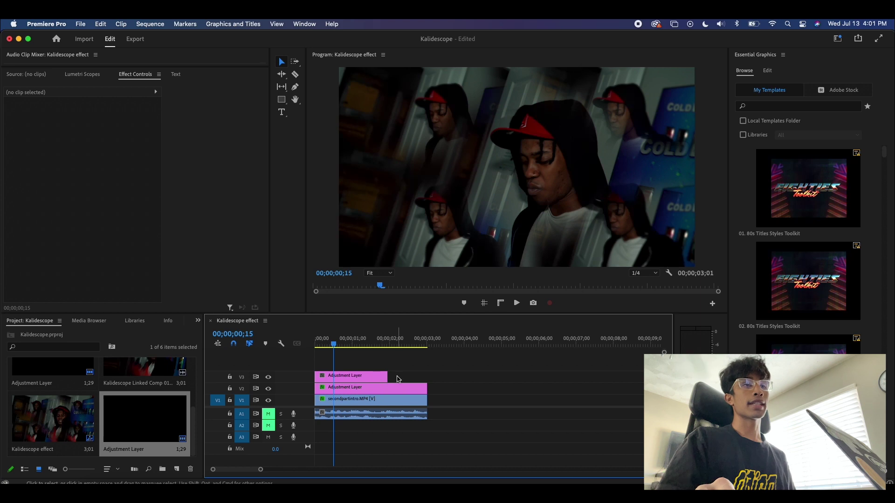
left_click_drag(386, 376, 426, 373)
left_click(415, 377)
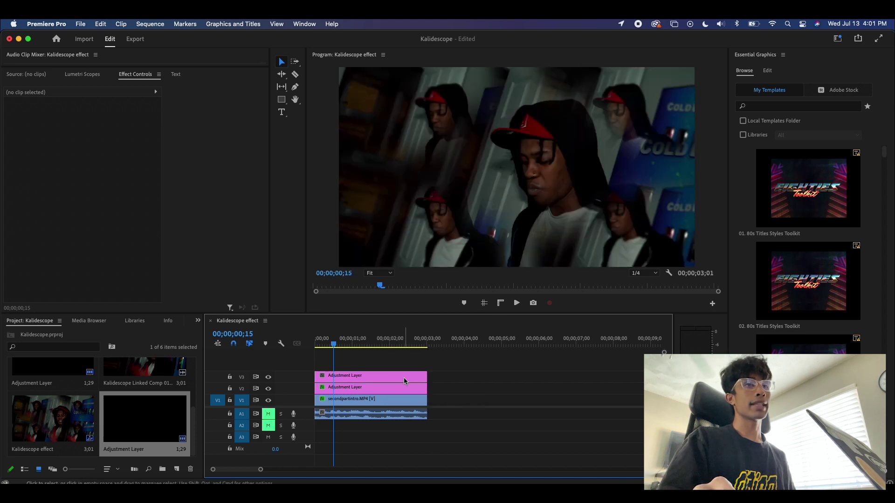
scroll(144, 324, "down", 6)
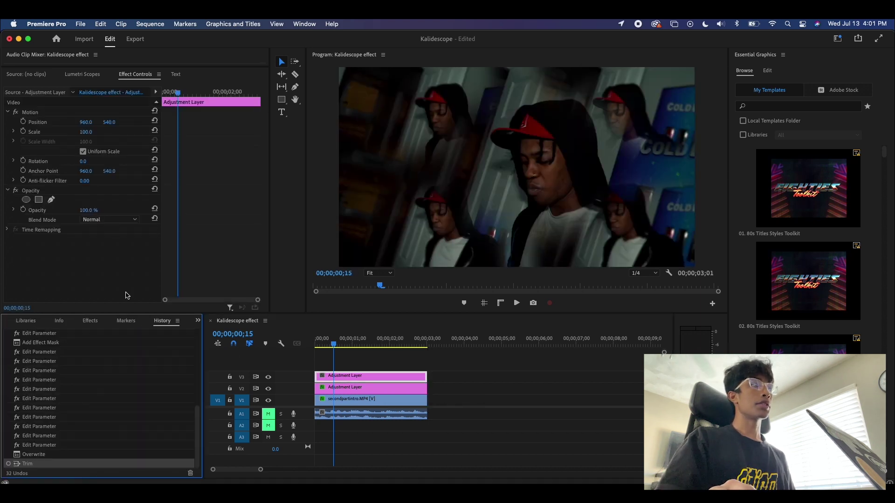
left_click(103, 219)
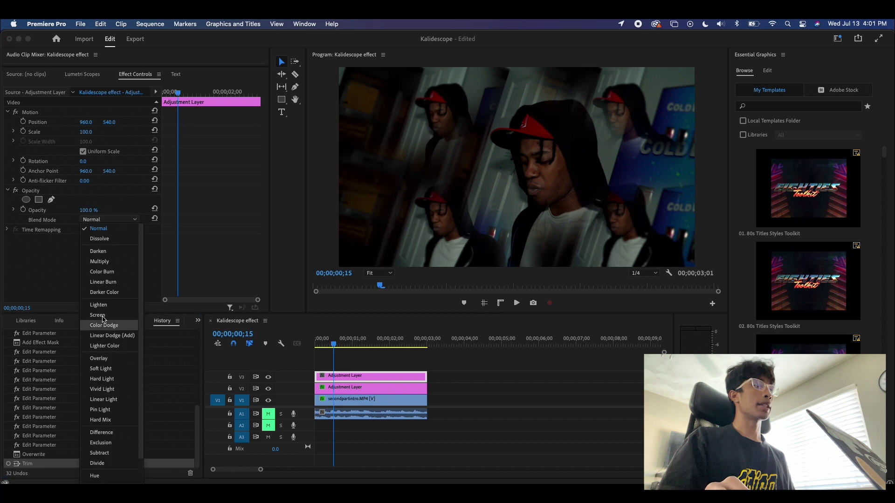
left_click(104, 319)
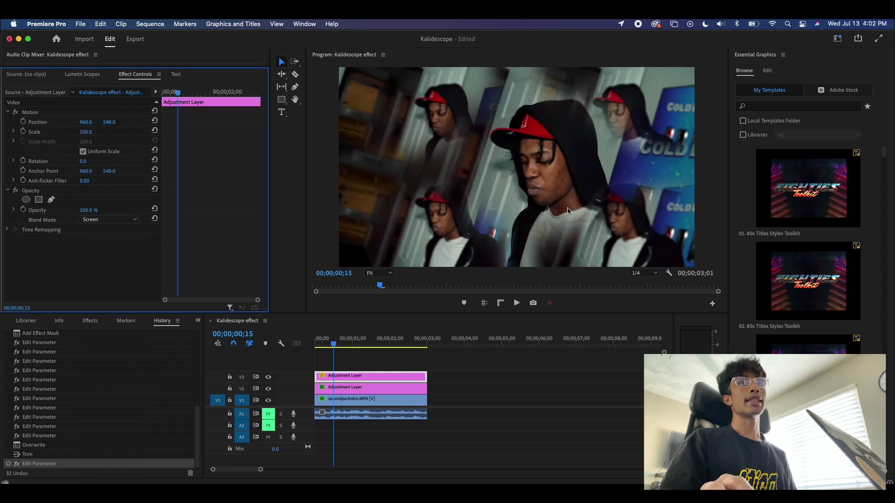
Apply a Transform effect to the V3 adjustment layer with Scale 117
left_click(90, 321)
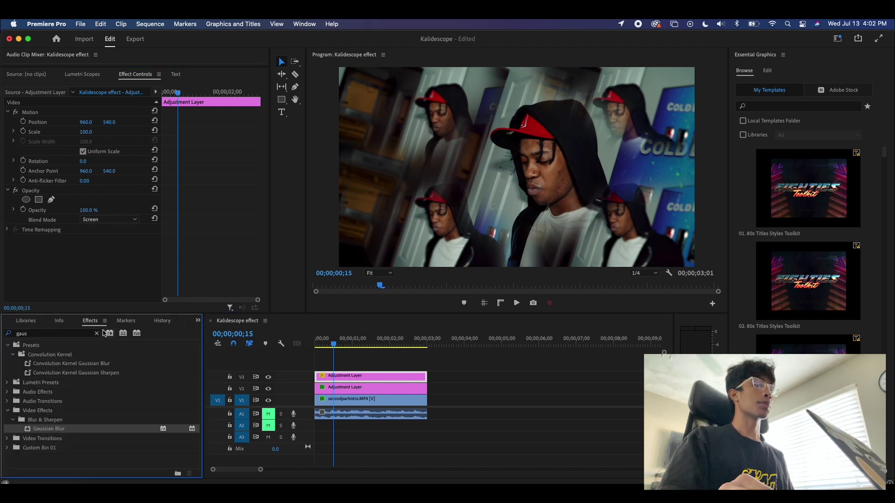
left_click(96, 333)
left_click(85, 335)
type("trans")
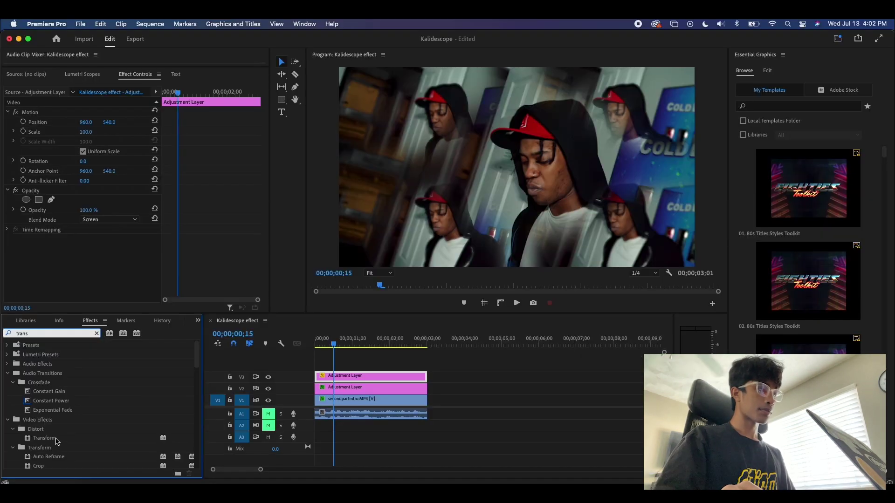
left_click_drag(52, 439, 358, 376)
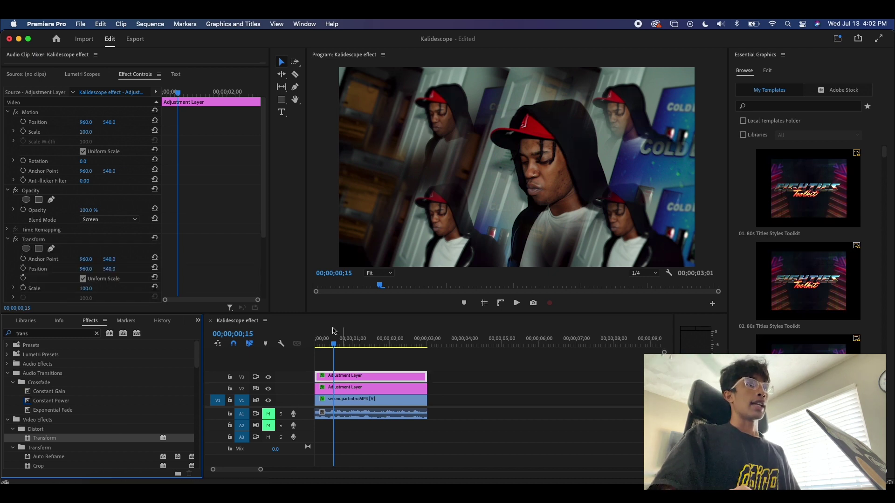
scroll(90, 239, "down", 4)
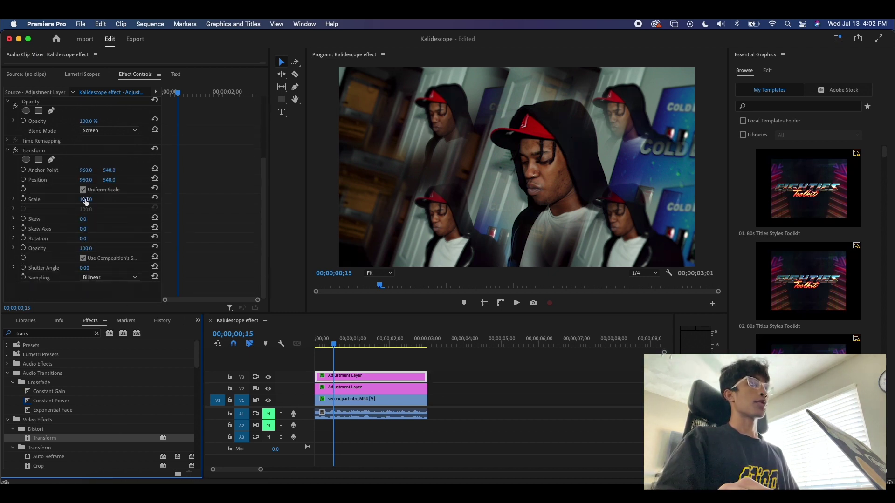
left_click_drag(85, 200, 93, 200)
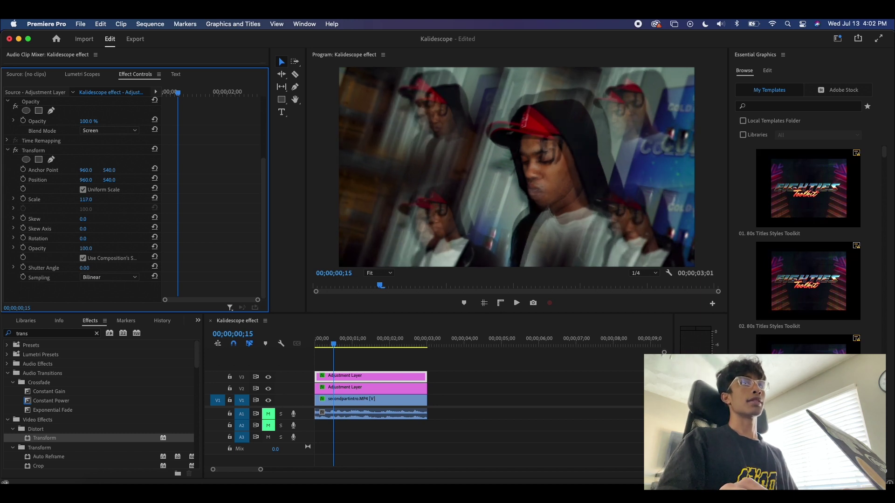
Add Lens Distortion to the V3 adjustment layer with Curvature -22
left_click(97, 333)
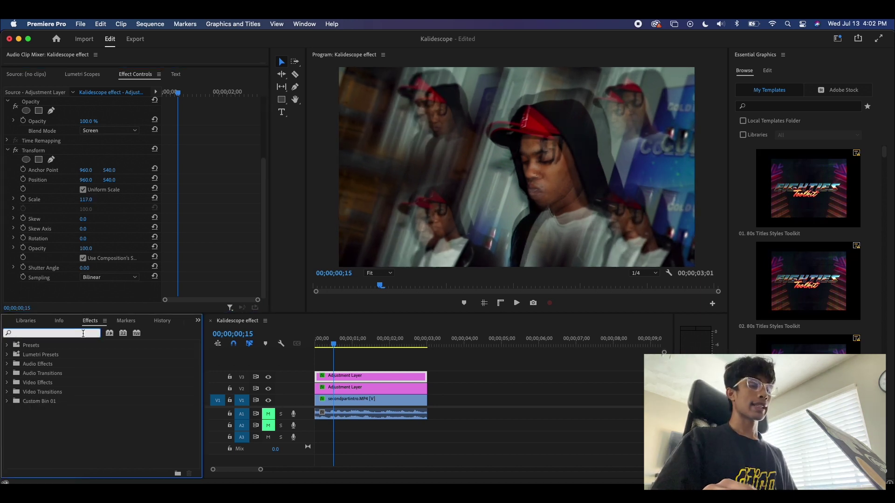
type("lens")
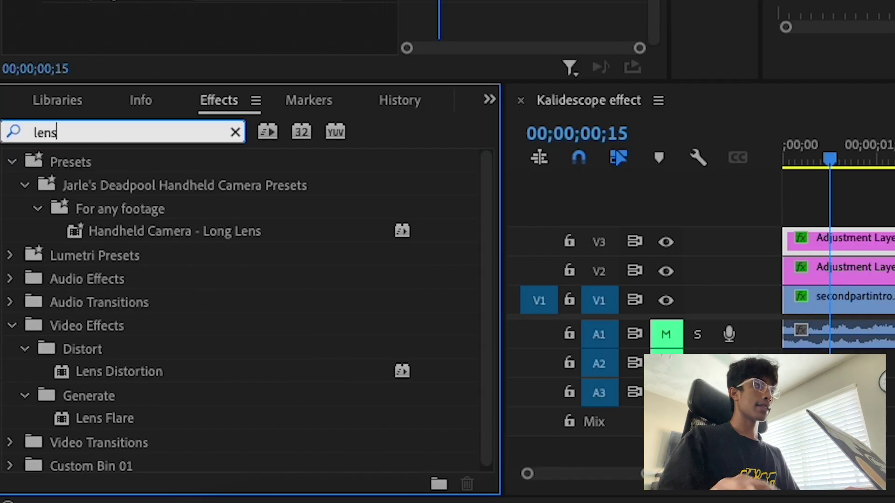
left_click_drag(164, 371, 820, 234)
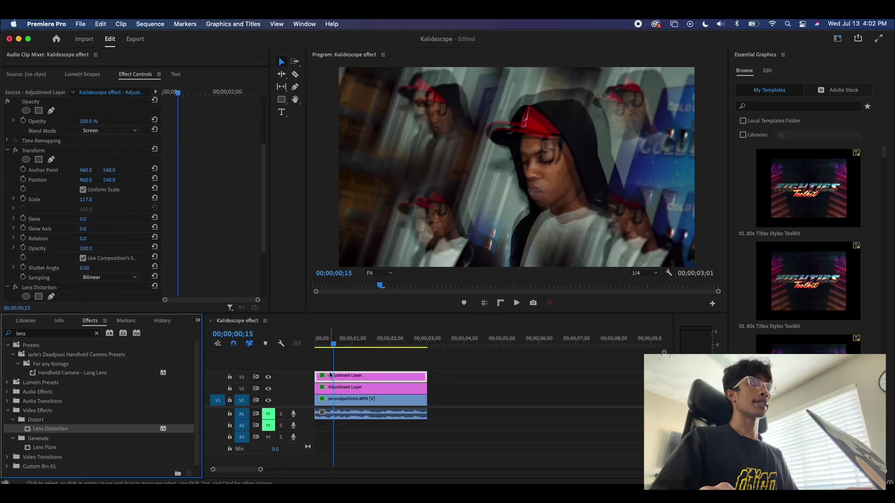
scroll(46, 255, "down", 5)
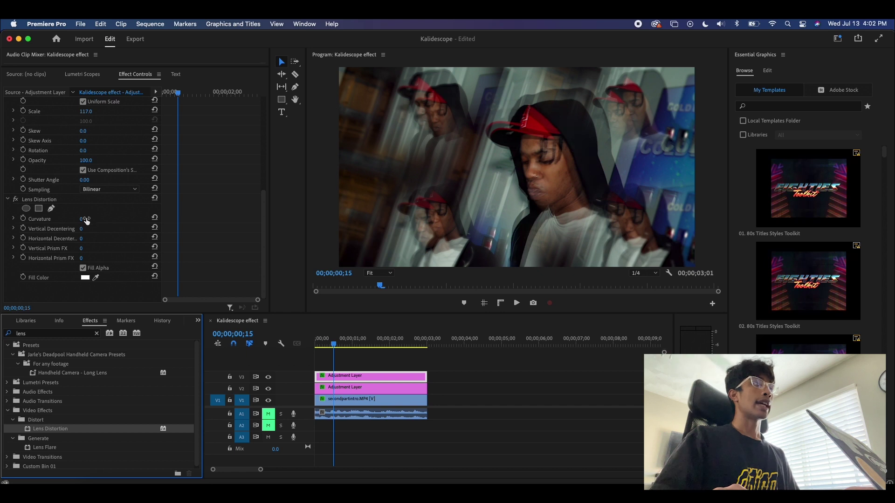
mouse_move(86, 221)
left_mouse_down()
mouse_move(65, 221)
mouse_move(92, 221)
left_mouse_up()
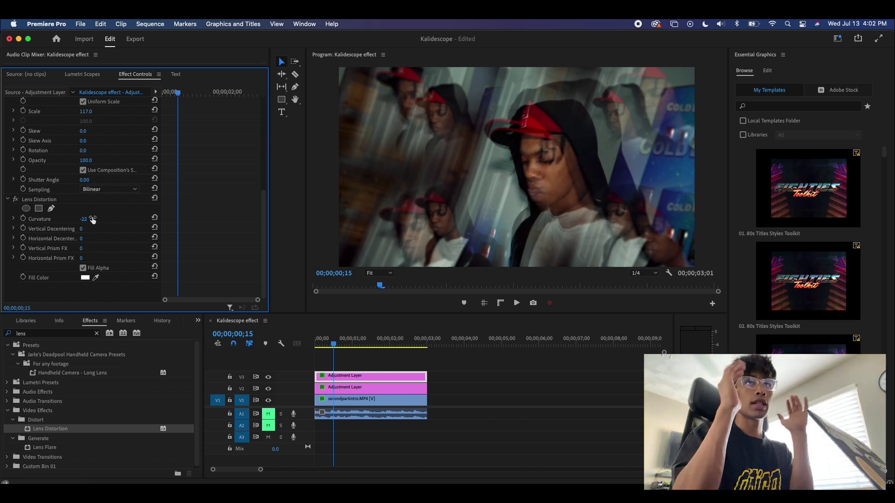
Apply Gaussian Blur to the V3 adjustment layer with Blurriness 35
double_click(21, 334)
type("gaus")
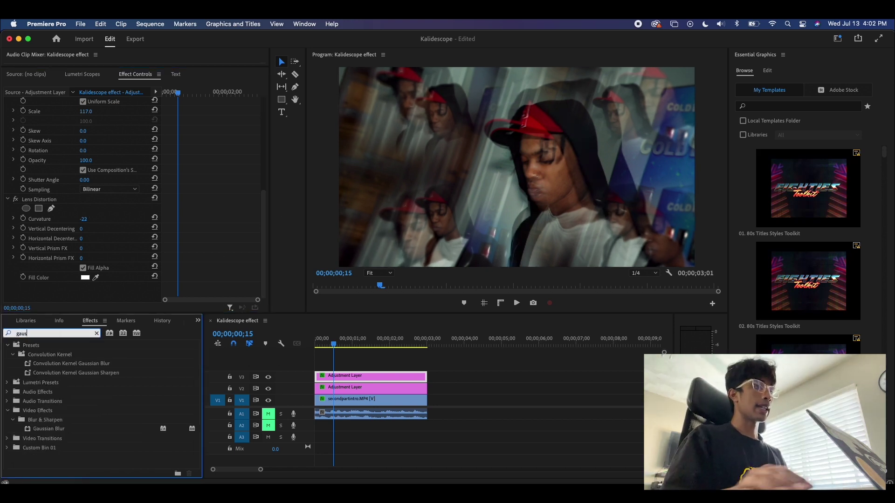
left_click_drag(64, 427, 351, 376)
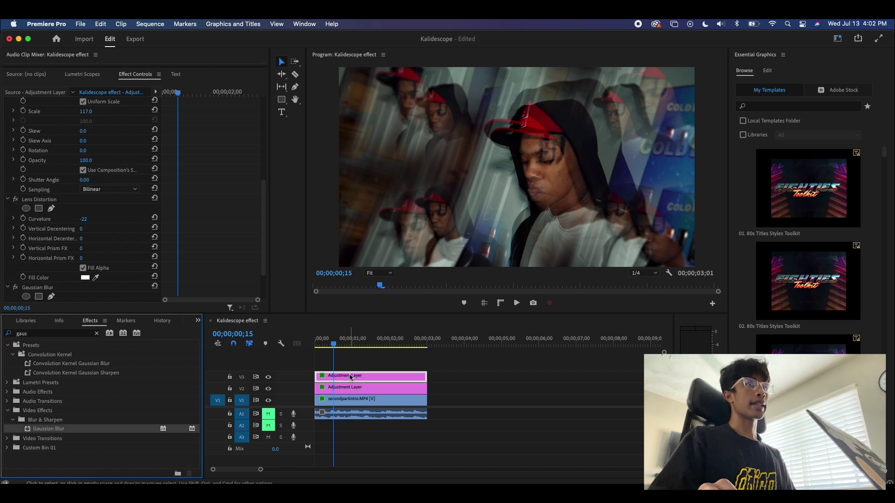
scroll(53, 240, "down", 3)
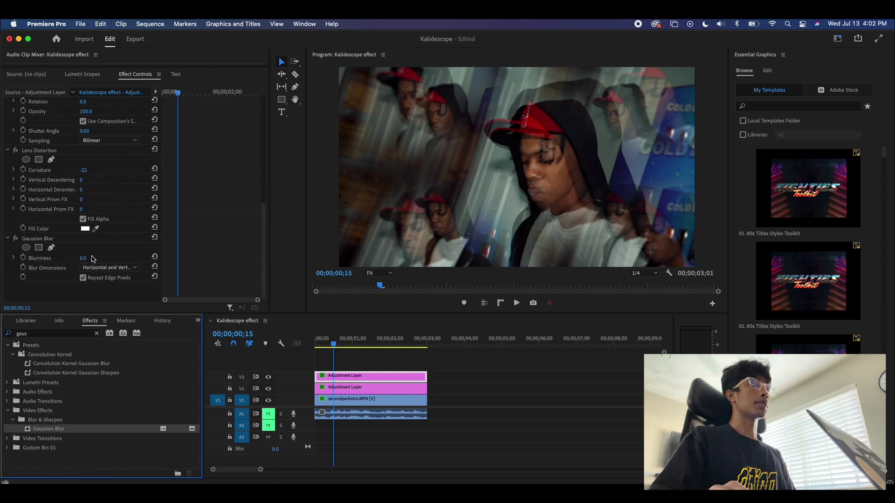
left_click_drag(92, 257, 306, 268)
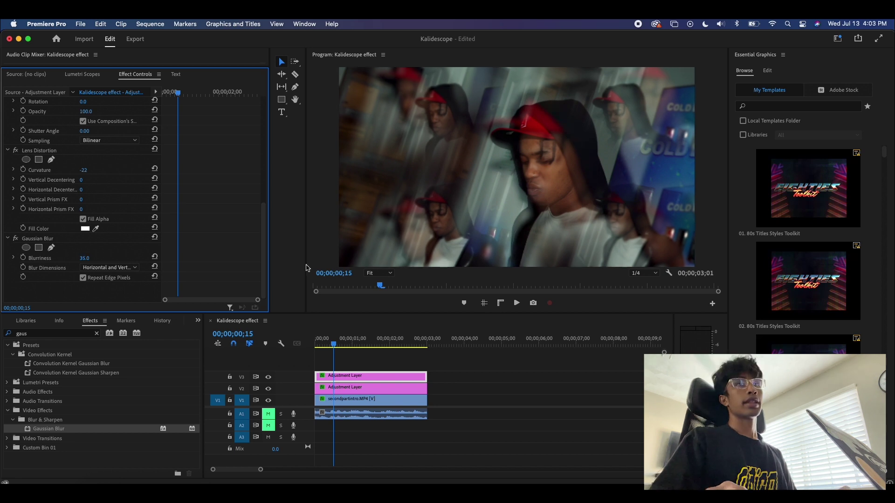
Search for VR effects and add VR Chromatic Aberrations to the V3 adjustment layer
left_click(98, 333)
left_click(56, 338)
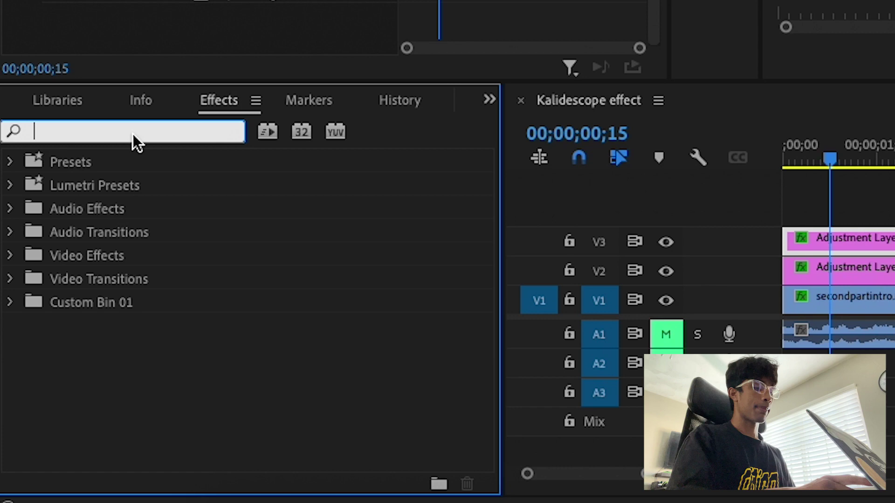
type("vra")
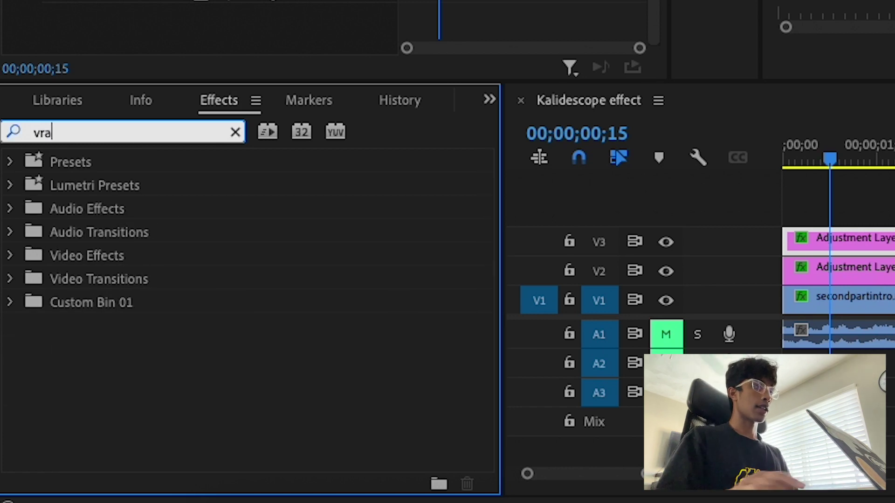
key("BackSpace")
left_click_drag(227, 322, 339, 379)
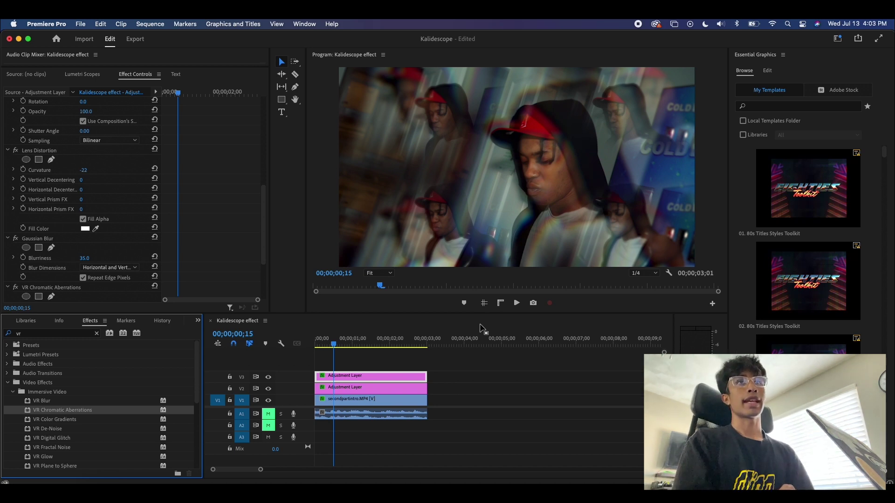
Alt-drag the V3 adjustment layer up to duplicate it onto a new V4 track
left_click(447, 364)
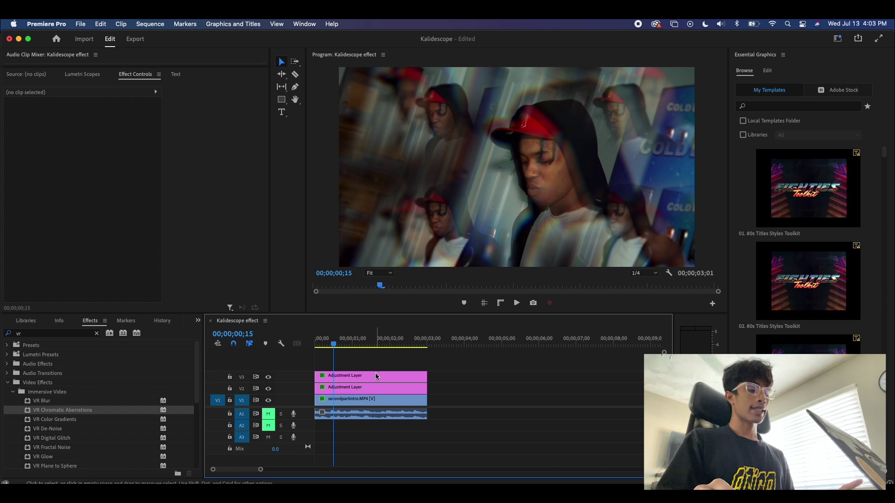
left_click_drag(376, 376, 376, 366)
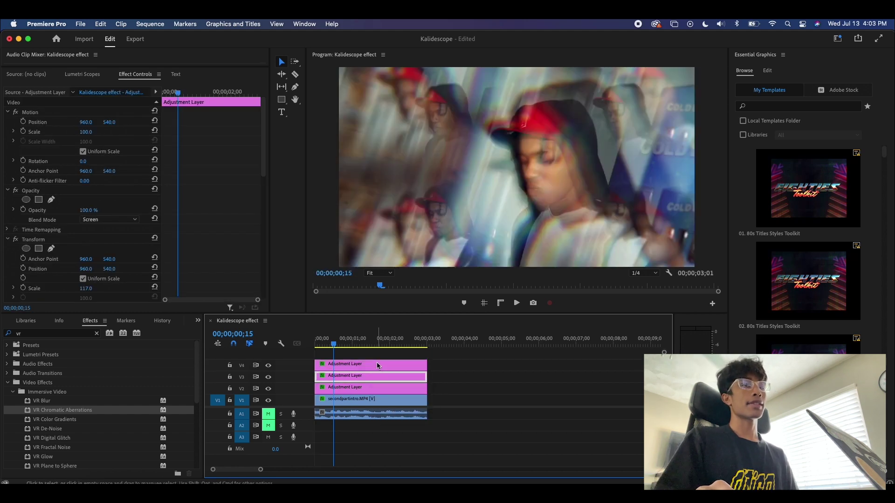
left_click(379, 367)
Set the V4 adjustment layer's opacity to 74% and the V3 layer's to 53%
scroll(121, 198, "down", 1)
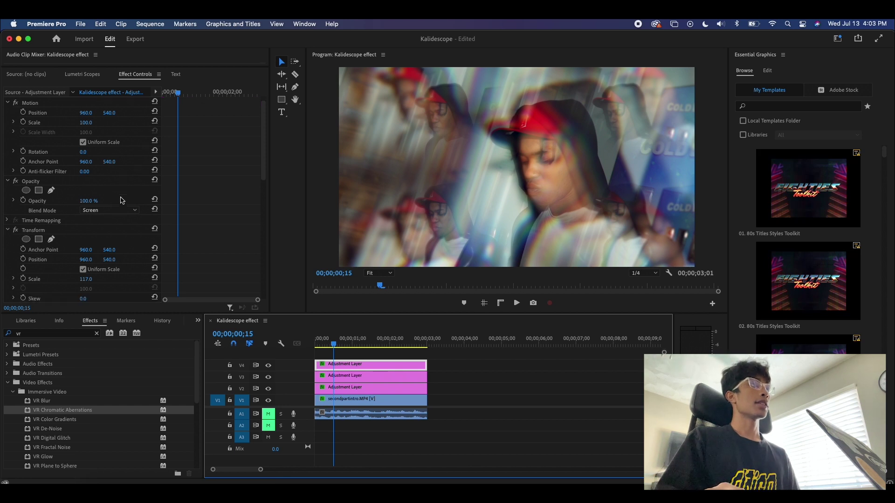
left_click(89, 201)
type("74")
key("Return")
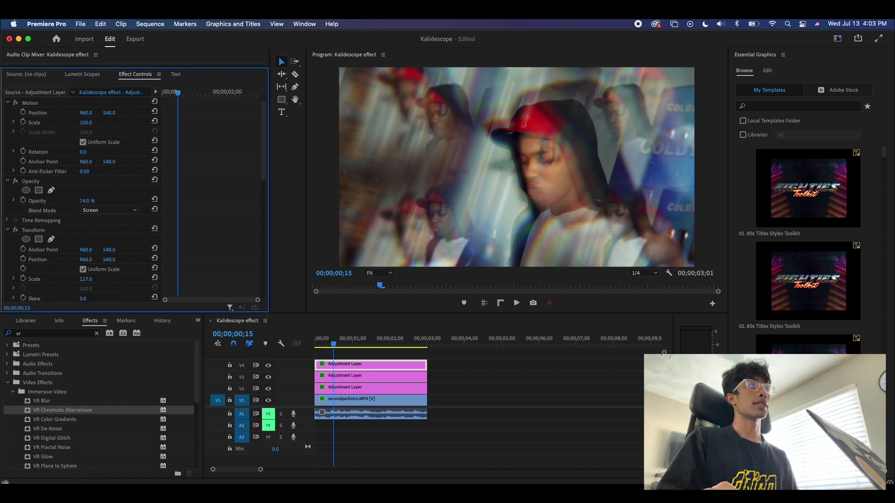
left_click(354, 377)
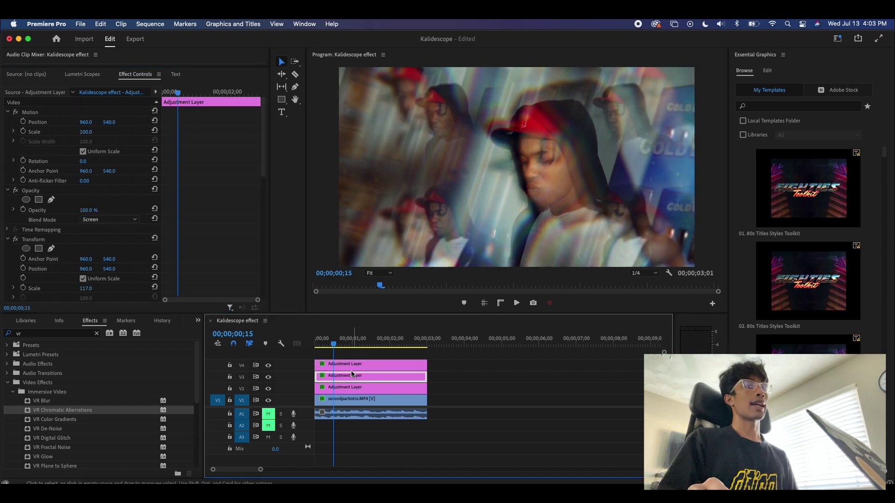
left_click(89, 210)
type("53")
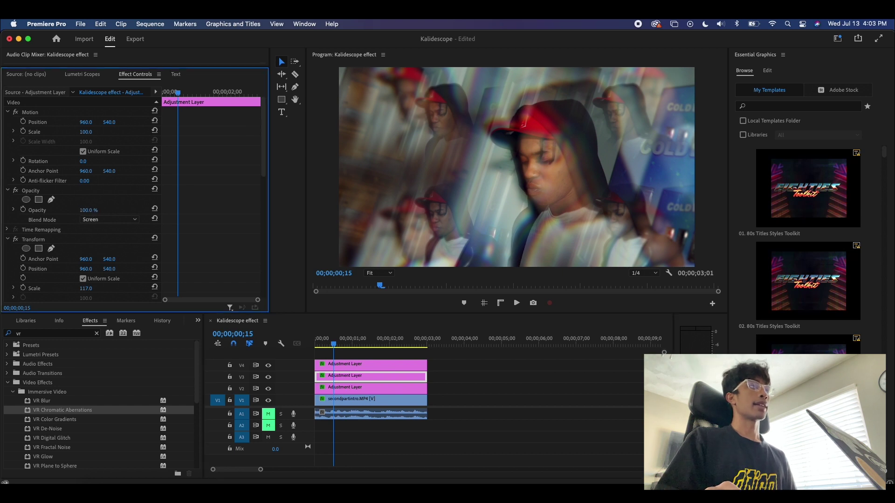
key("Return")
Enlarge the V4 adjustment layer's Transform Scale to about 132
left_click(348, 364)
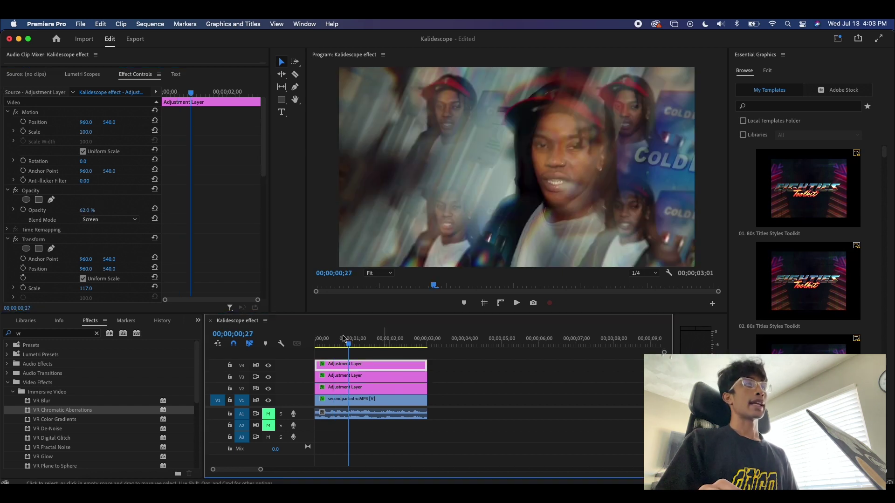
scroll(46, 227, "down", 5)
scroll(46, 227, "up", 8)
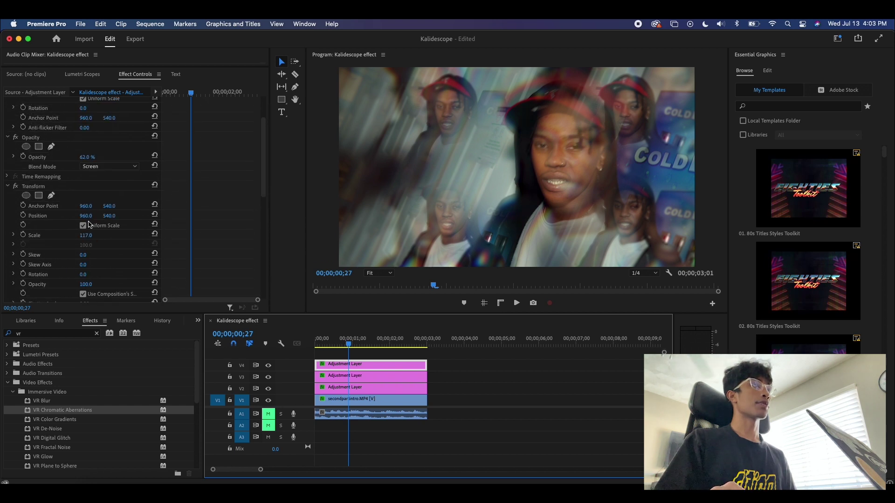
left_click_drag(86, 236, 93, 235)
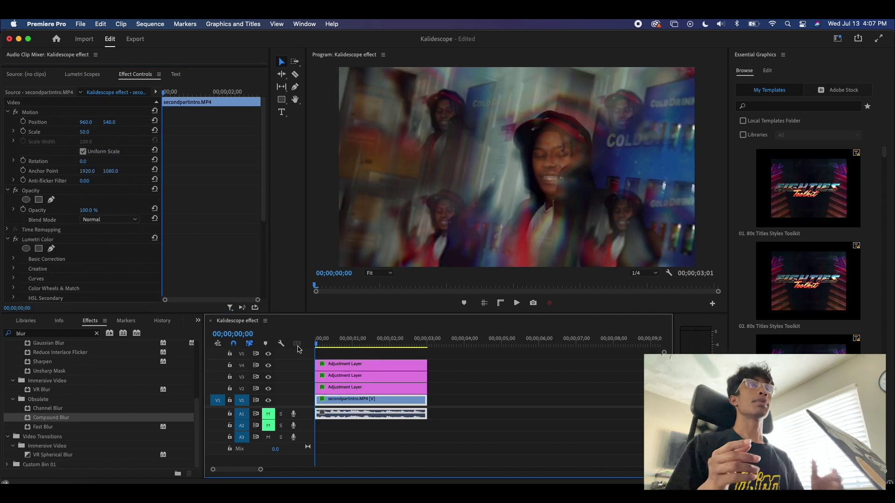
Jump the playhead to a later frame to preview the tiled, blurred kaleidoscope
left_click(339, 346)
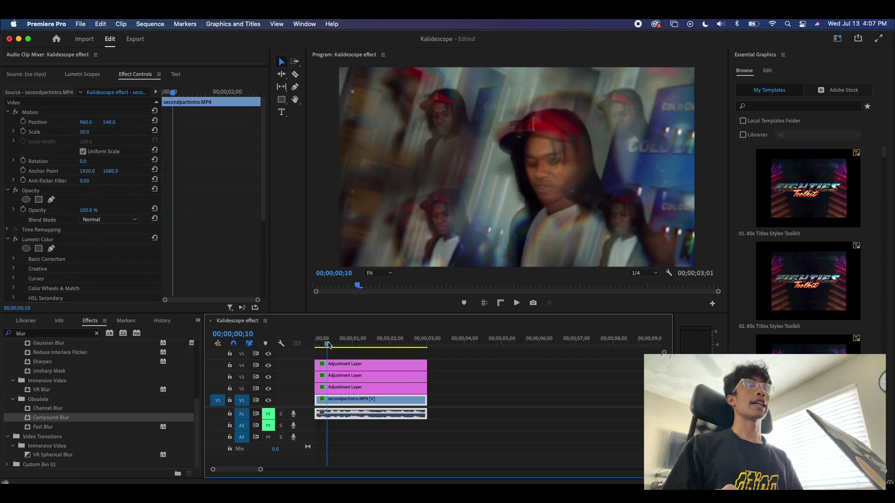